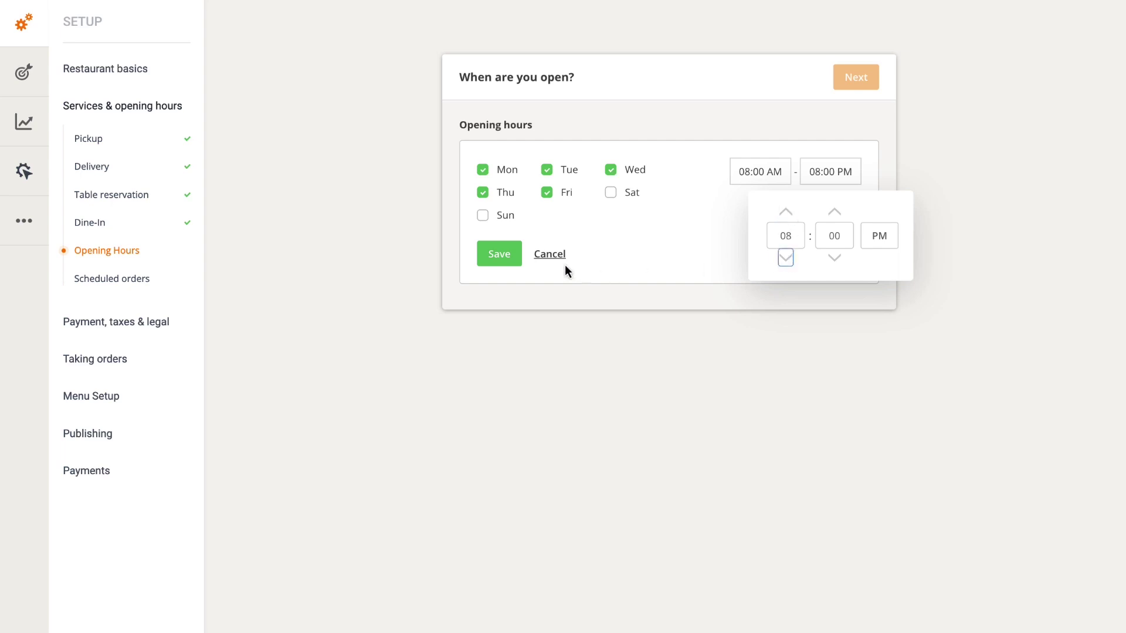
# Save the Monday–Friday opening hours and add another hours entry limited to Saturday and Sunday
pyautogui.click(509, 258)
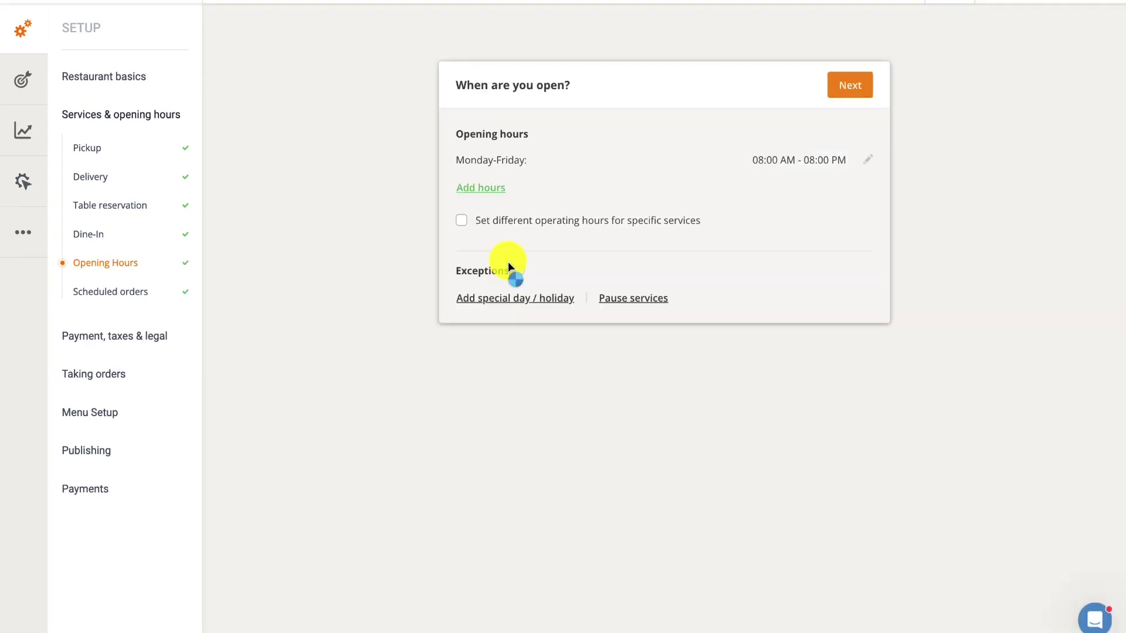
pyautogui.click(501, 189)
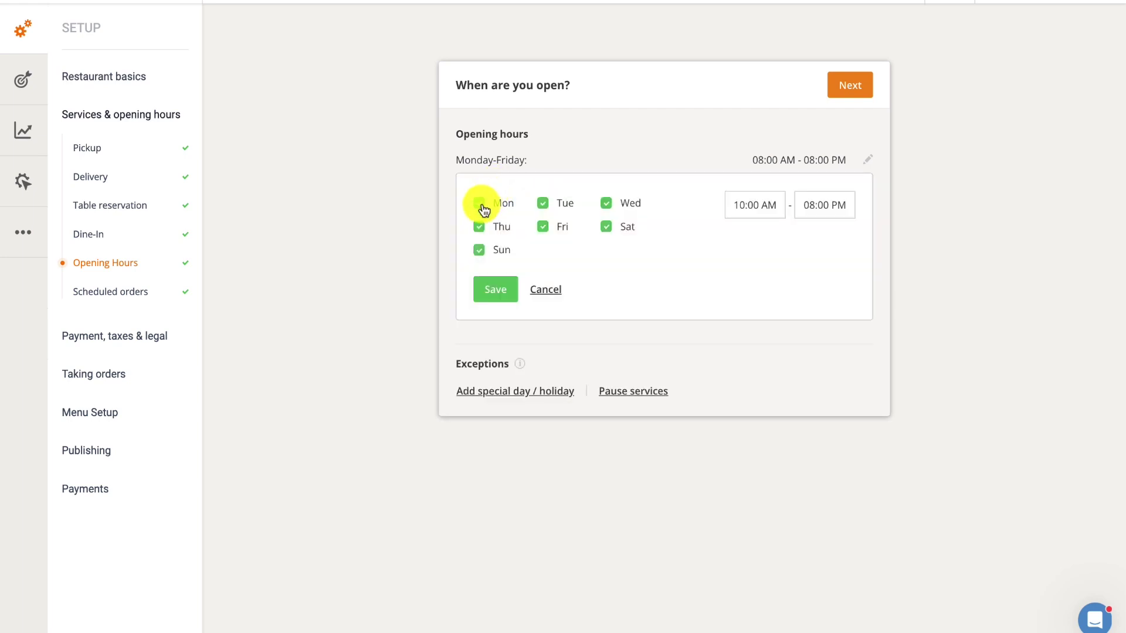
pyautogui.click(480, 206)
pyautogui.click(477, 223)
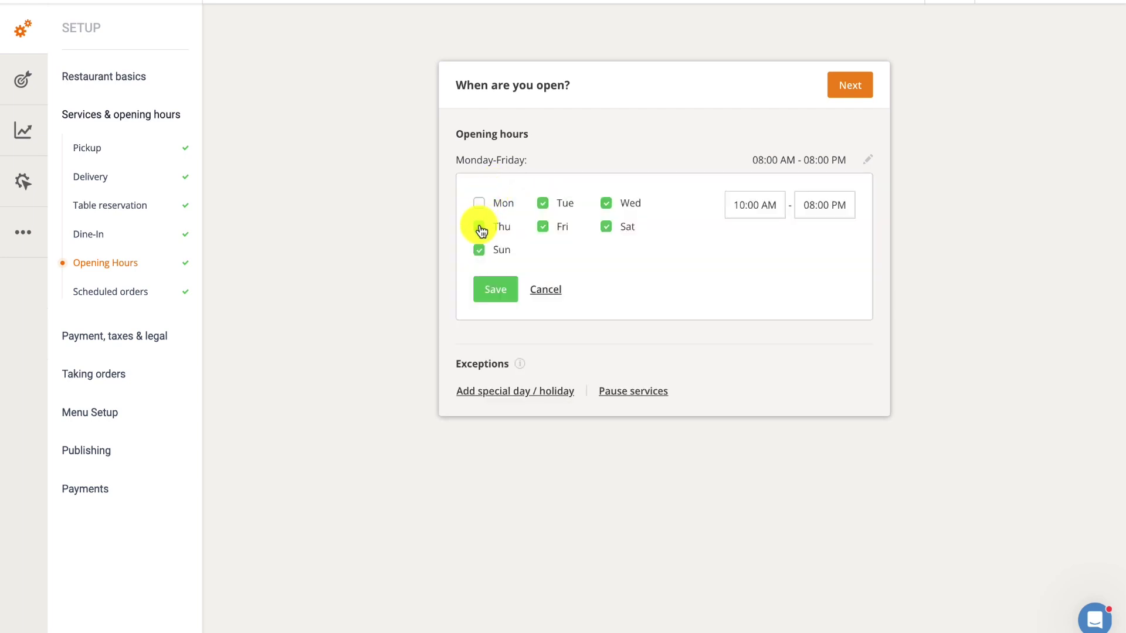
pyautogui.click(543, 228)
pyautogui.click(544, 205)
pyautogui.click(608, 204)
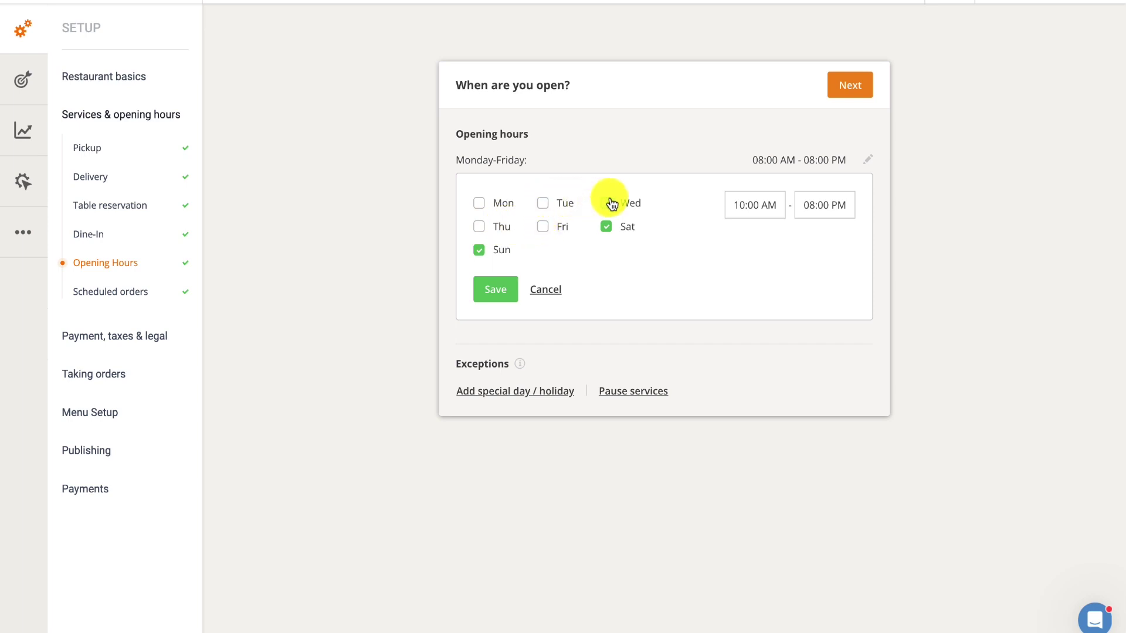
# Set the Saturday–Sunday opening hours to 08:00 AM - 10:00 PM and save them
pyautogui.click(761, 206)
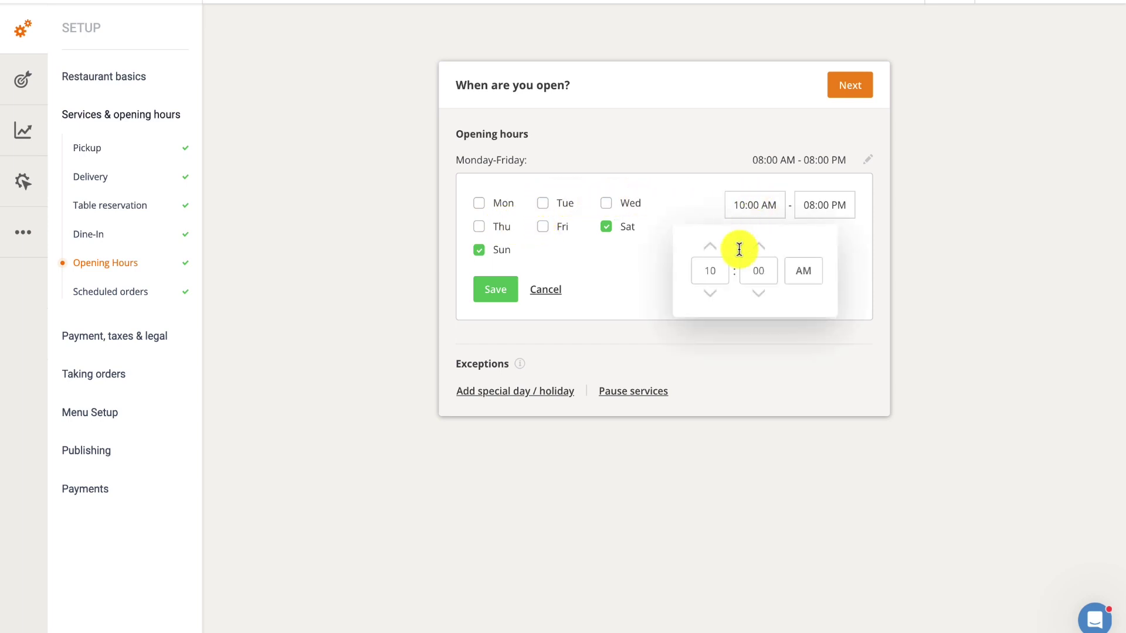
pyautogui.click(718, 292)
pyautogui.click(718, 292)
pyautogui.click(844, 250)
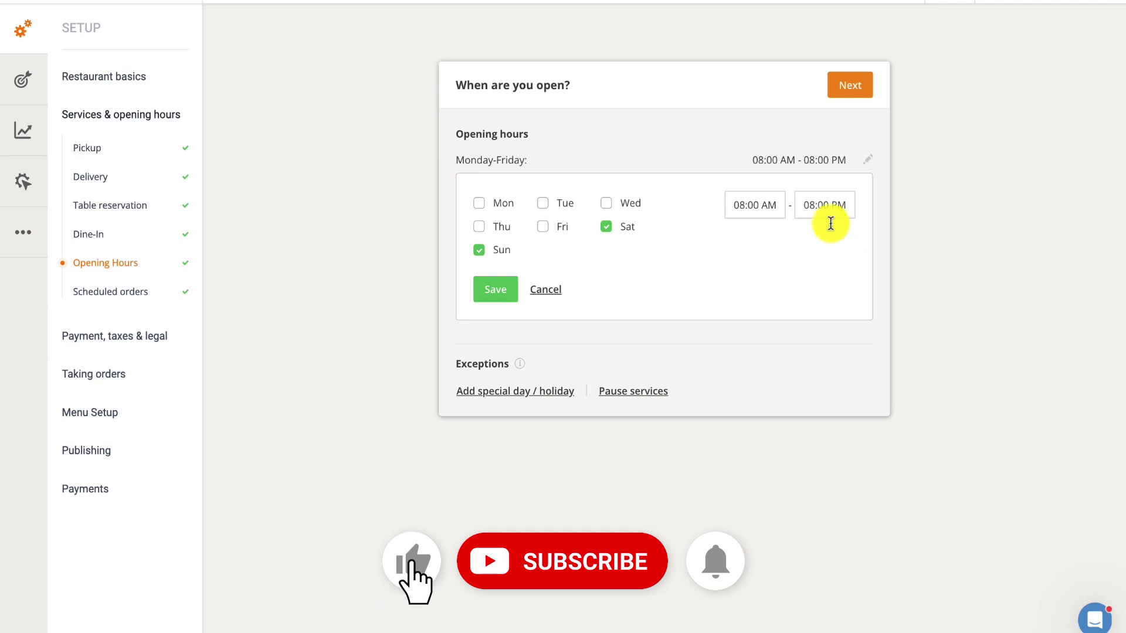
pyautogui.click(819, 206)
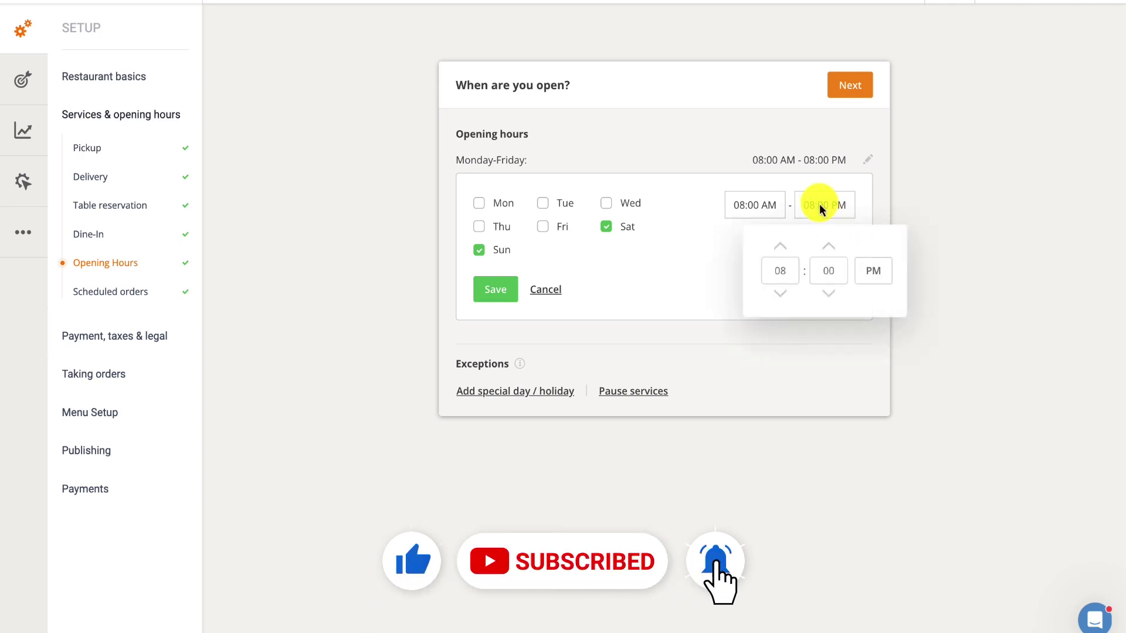
pyautogui.click(785, 270)
pyautogui.moveTo(787, 270); pyautogui.dragTo(760, 270)
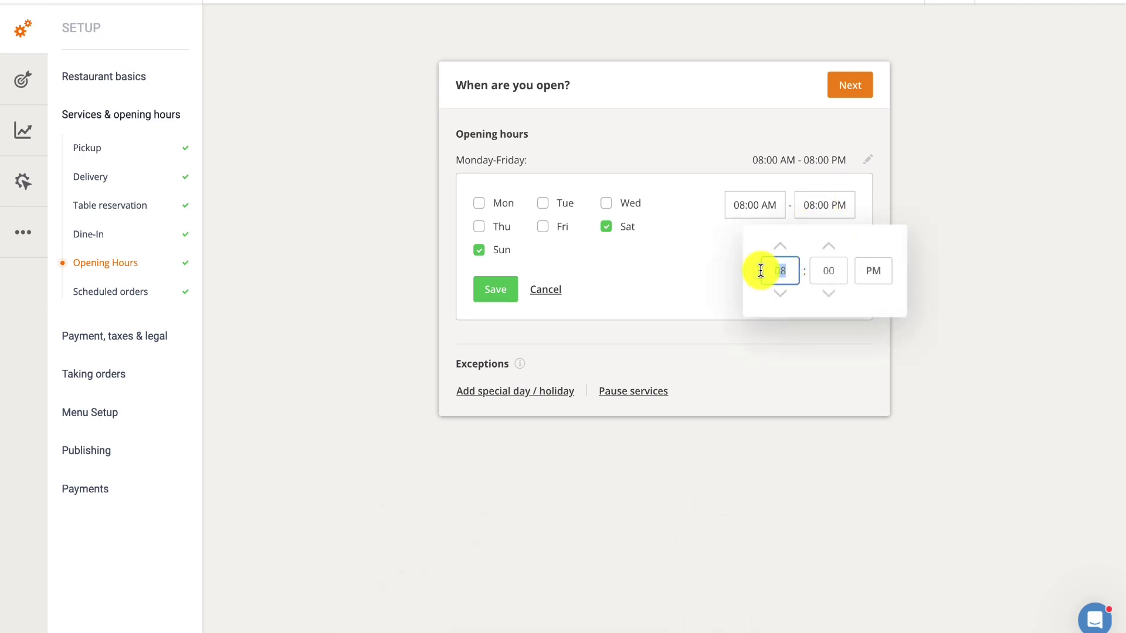
pyautogui.write('10')
pyautogui.click(727, 248)
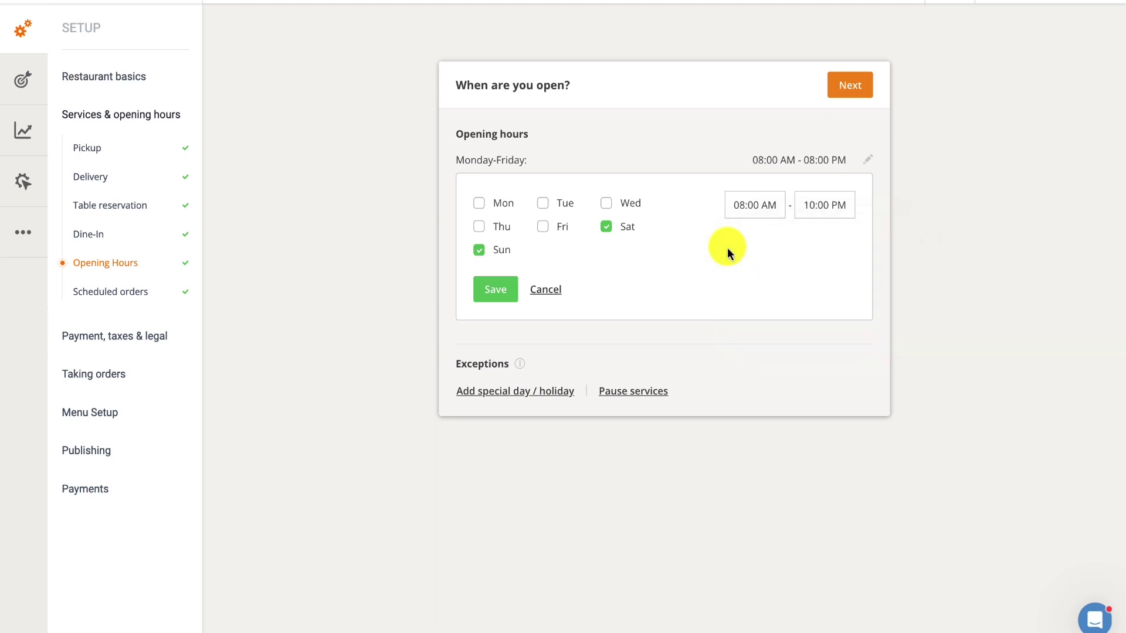
pyautogui.click(486, 290)
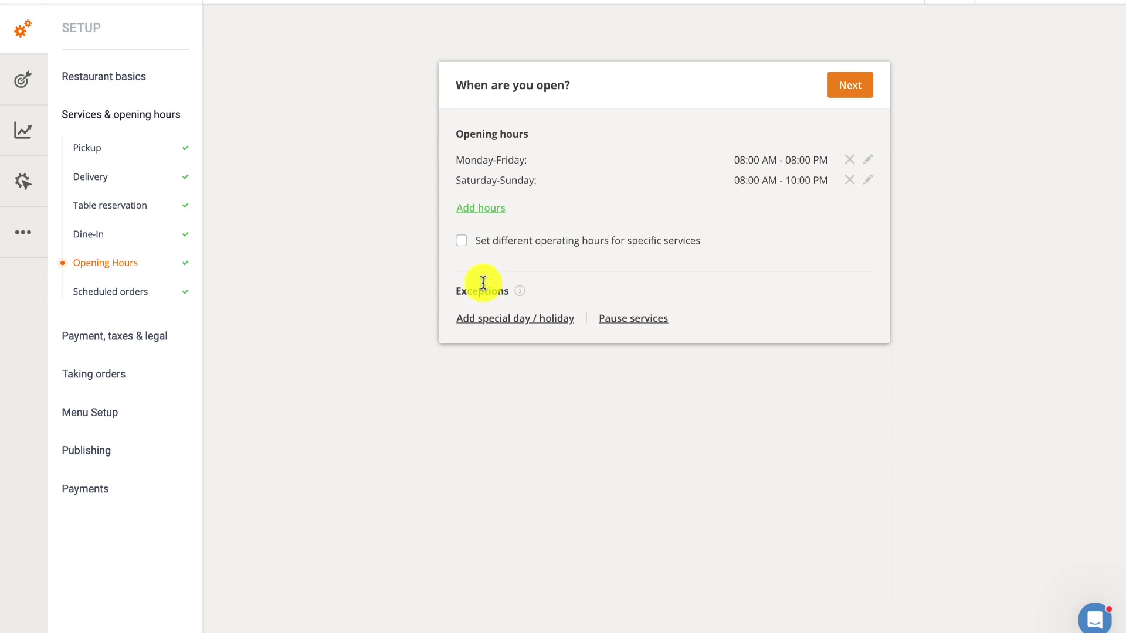
# Enable different operating hours for specific services and save Monday–Friday pickup hours of 10:00 AM - 05:00 PM
pyautogui.click(464, 242)
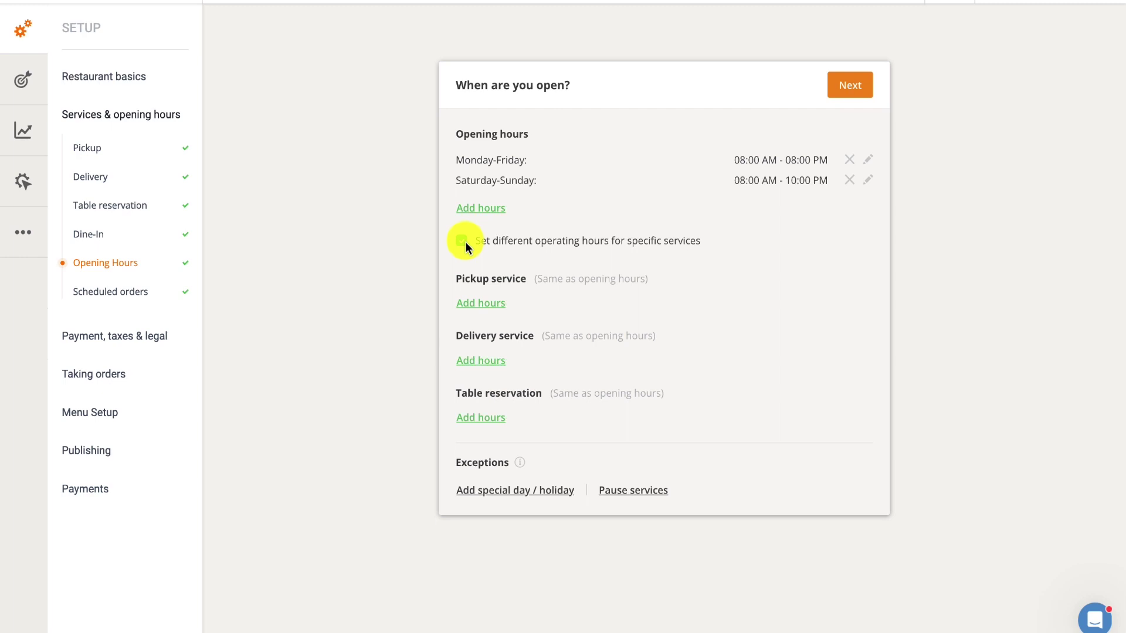
pyautogui.click(496, 300)
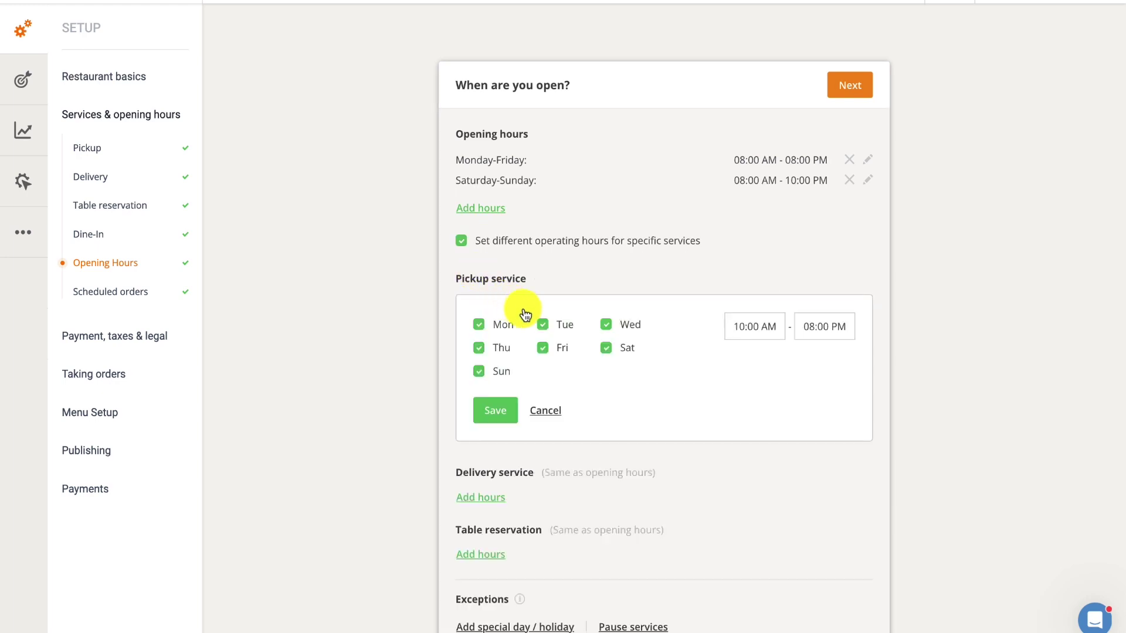
pyautogui.click(606, 348)
pyautogui.click(479, 373)
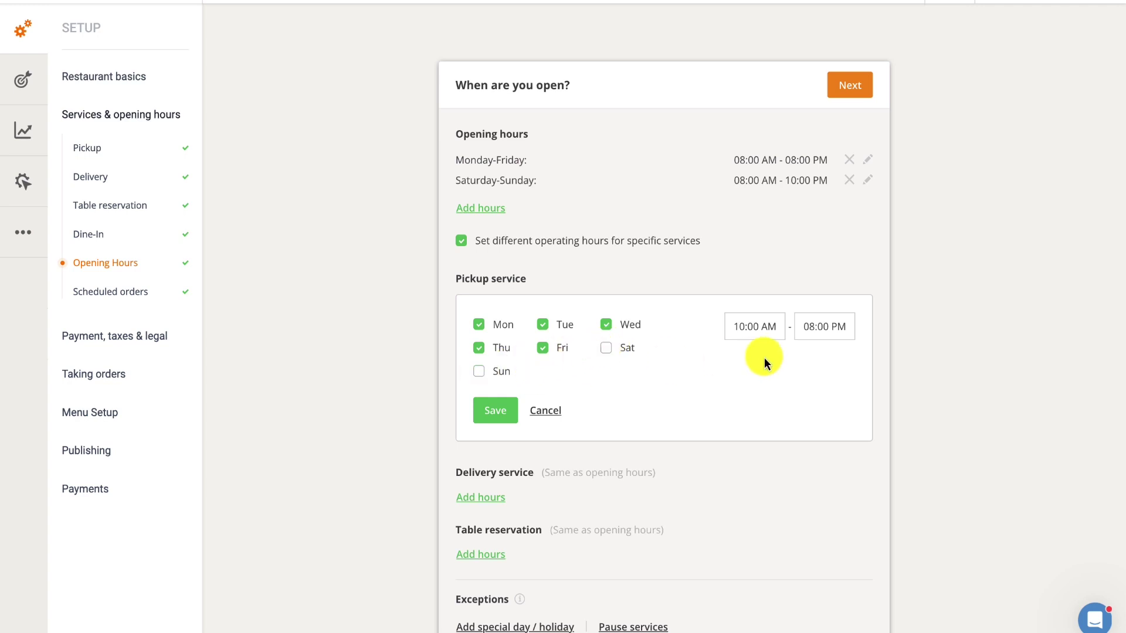
pyautogui.click(823, 325)
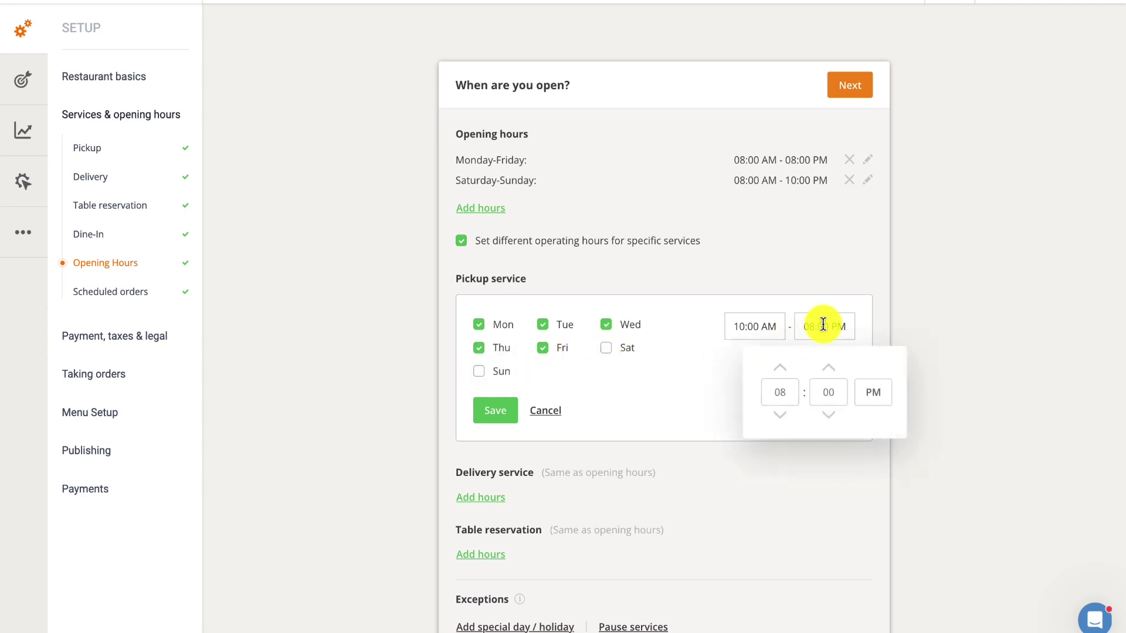
pyautogui.doubleClick(780, 415)
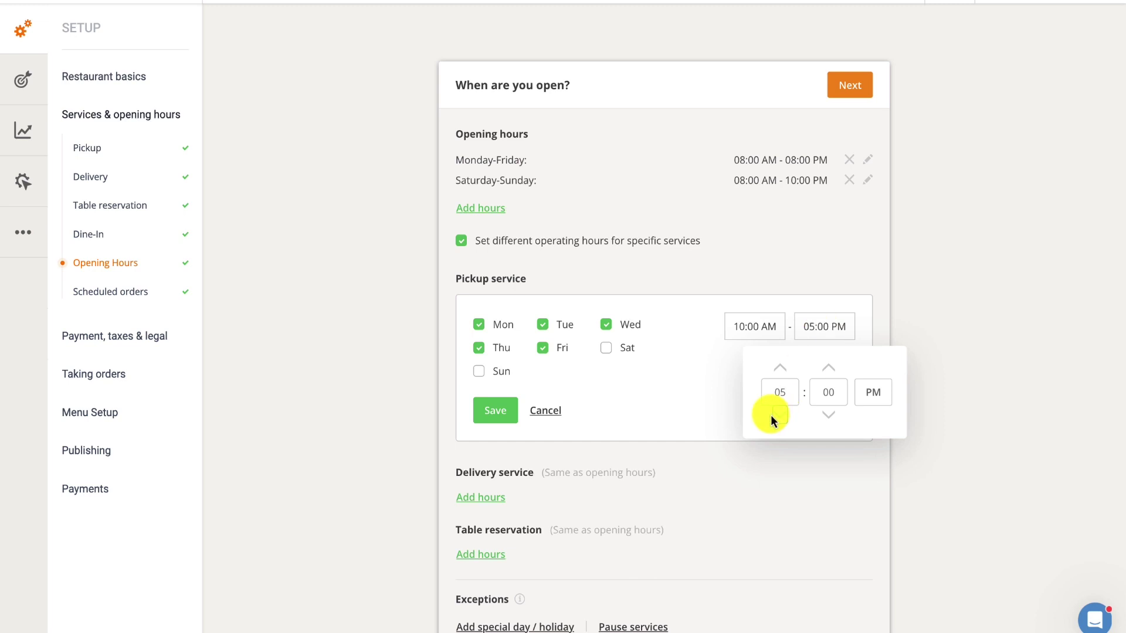
pyautogui.click(501, 410)
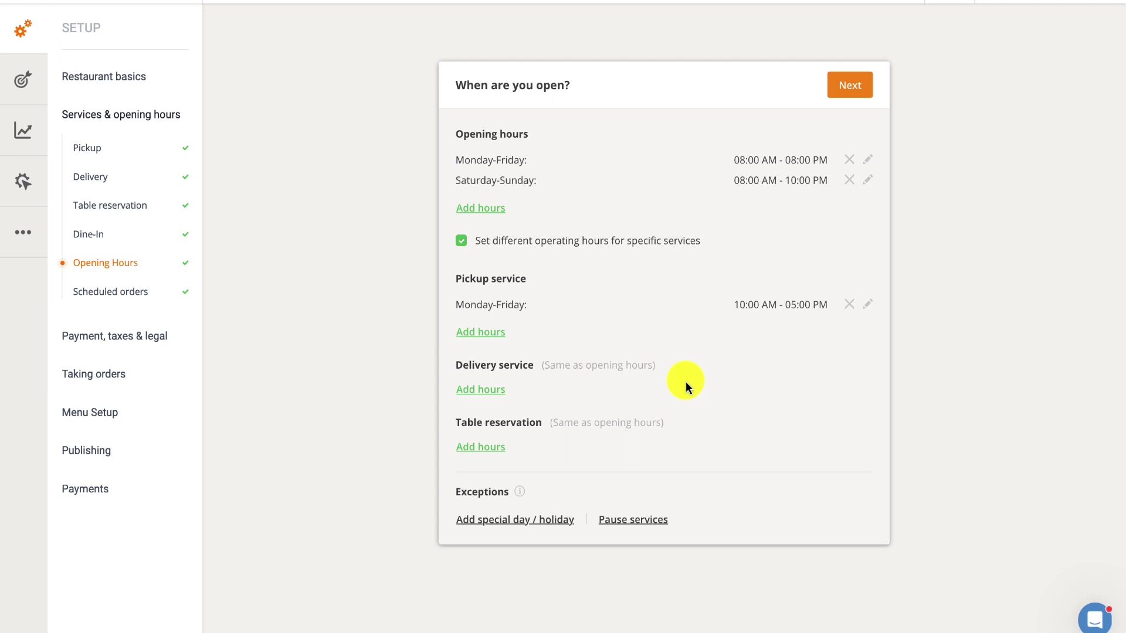
# Add Saturday–Sunday hours of 09:00 AM - 09:00 PM to the pickup service and save them
pyautogui.click(480, 332)
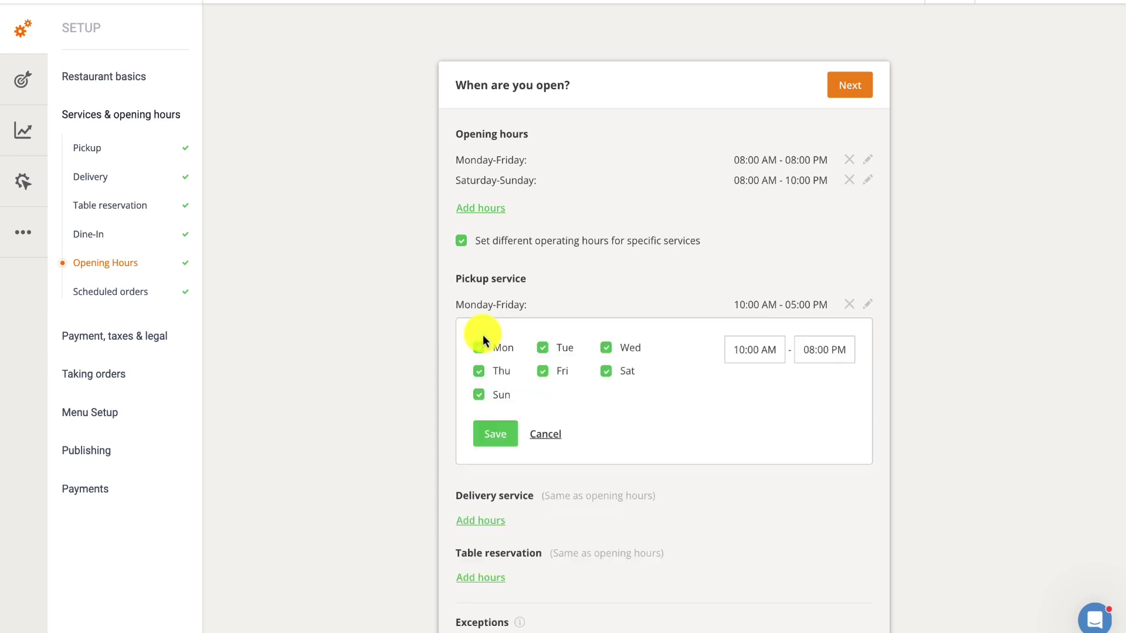
pyautogui.click(478, 348)
pyautogui.click(478, 371)
pyautogui.click(543, 371)
pyautogui.click(543, 348)
pyautogui.click(605, 348)
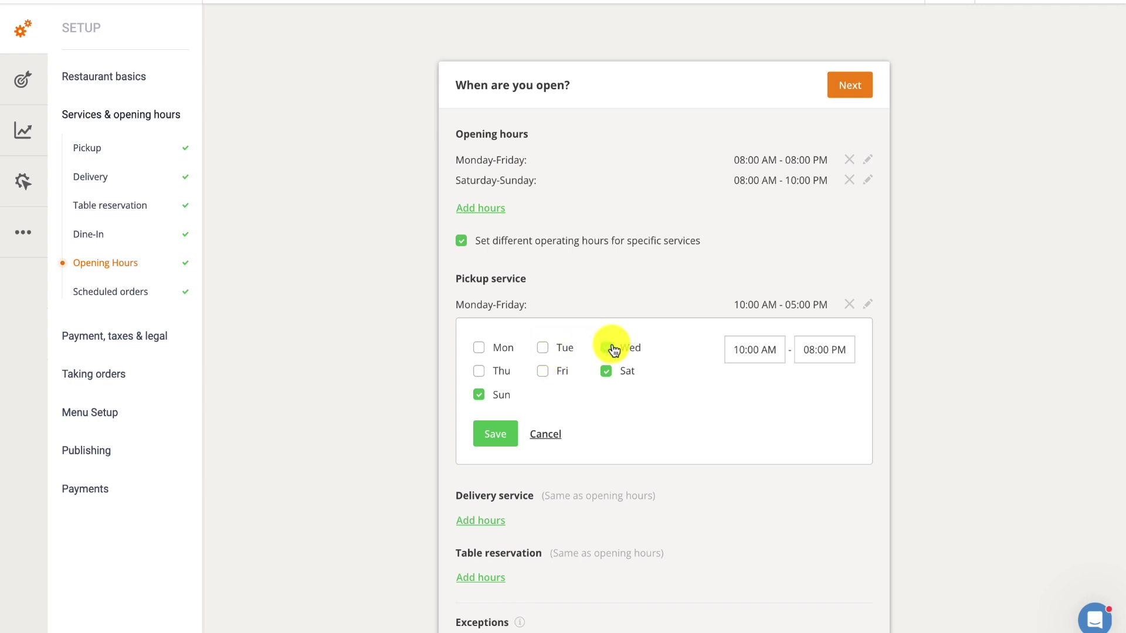
pyautogui.click(754, 350)
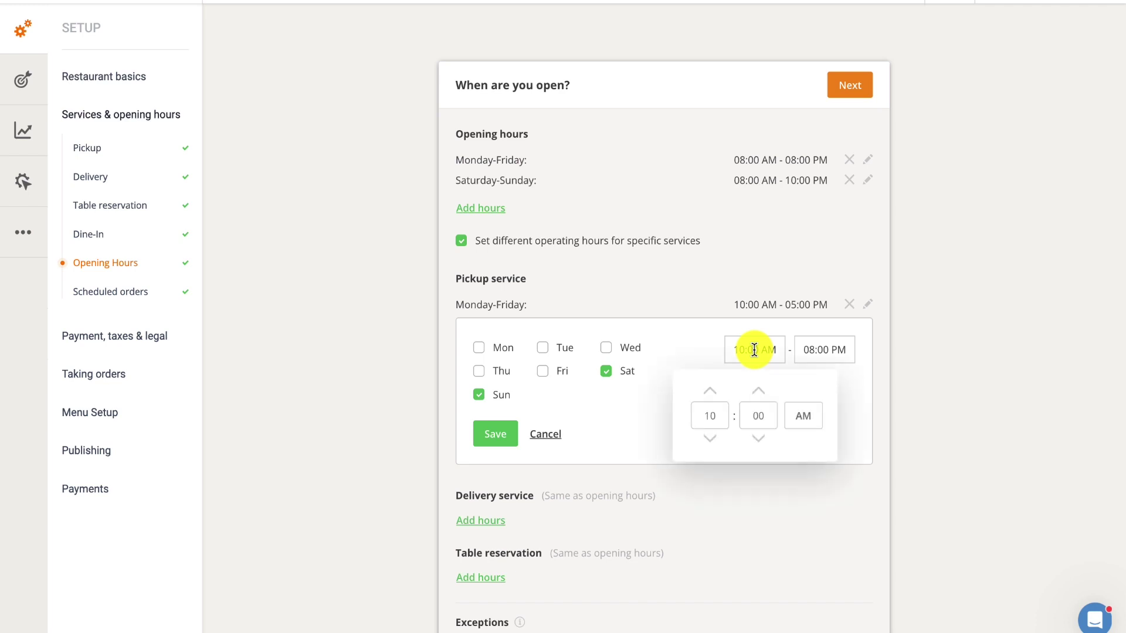
pyautogui.click(709, 439)
pyautogui.click(827, 350)
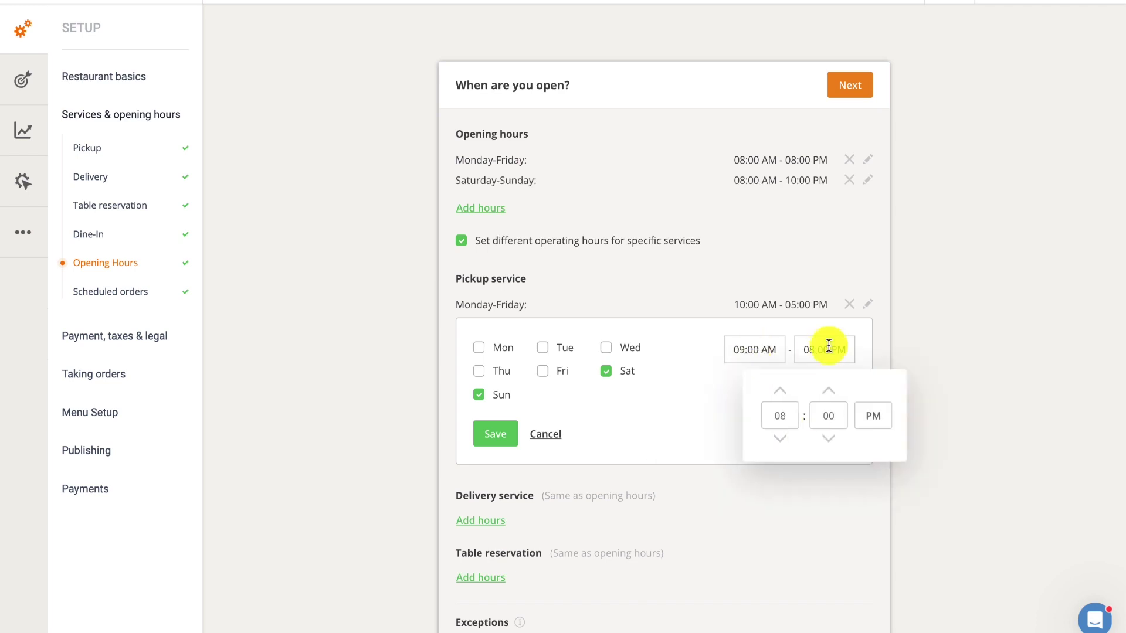
pyautogui.click(780, 391)
pyautogui.click(504, 425)
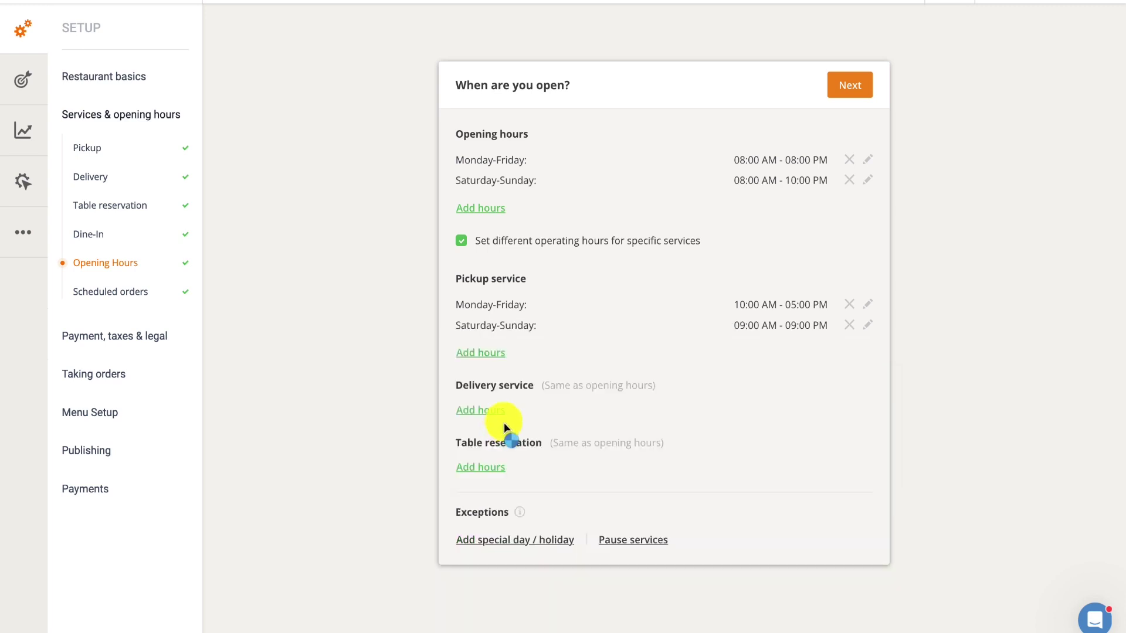
# Add delivery service hours for Monday–Sunday from 10:00 AM to 08:00 PM
pyautogui.click(502, 410)
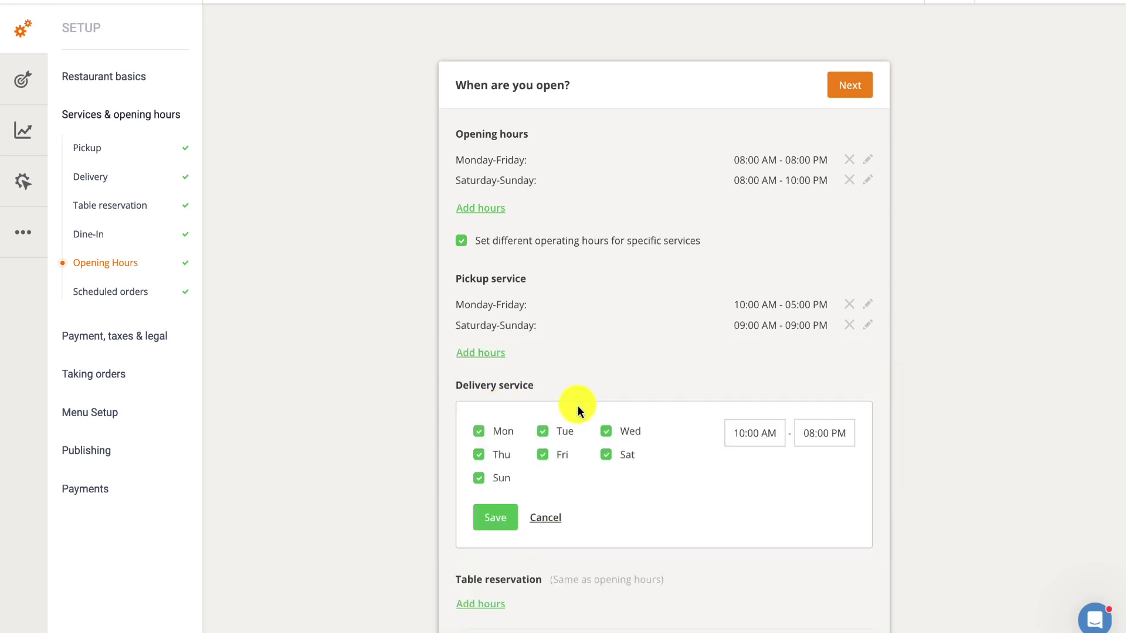
pyautogui.click(509, 512)
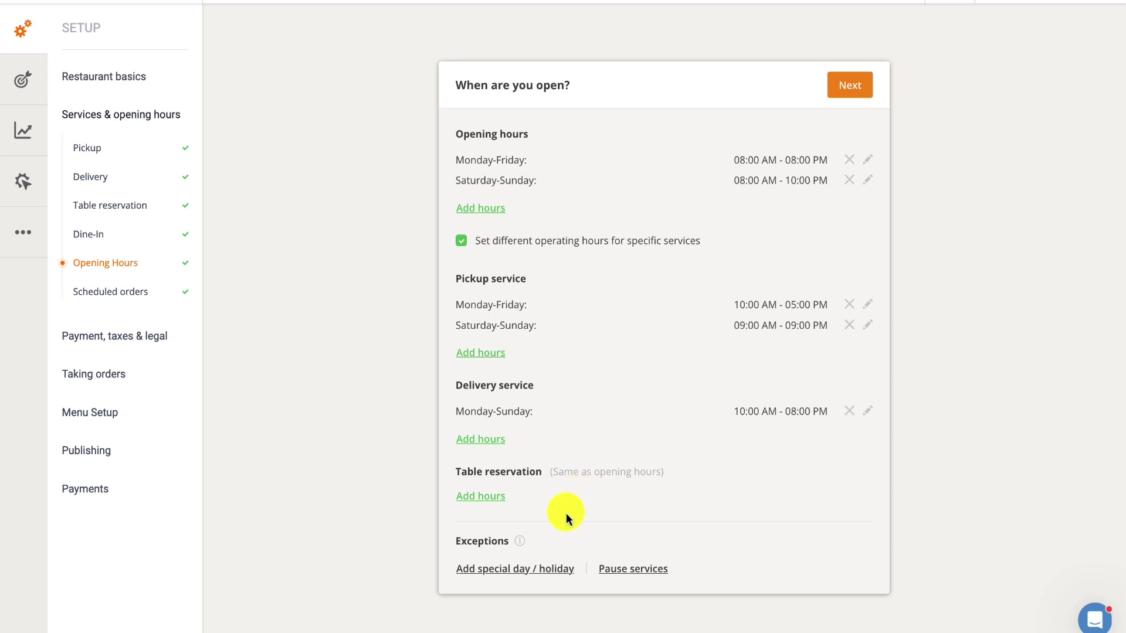
# Create a special day named "New Years Holiday" covering the period 31 Dec 2023 to 2 Jan 2024
pyautogui.click(526, 568)
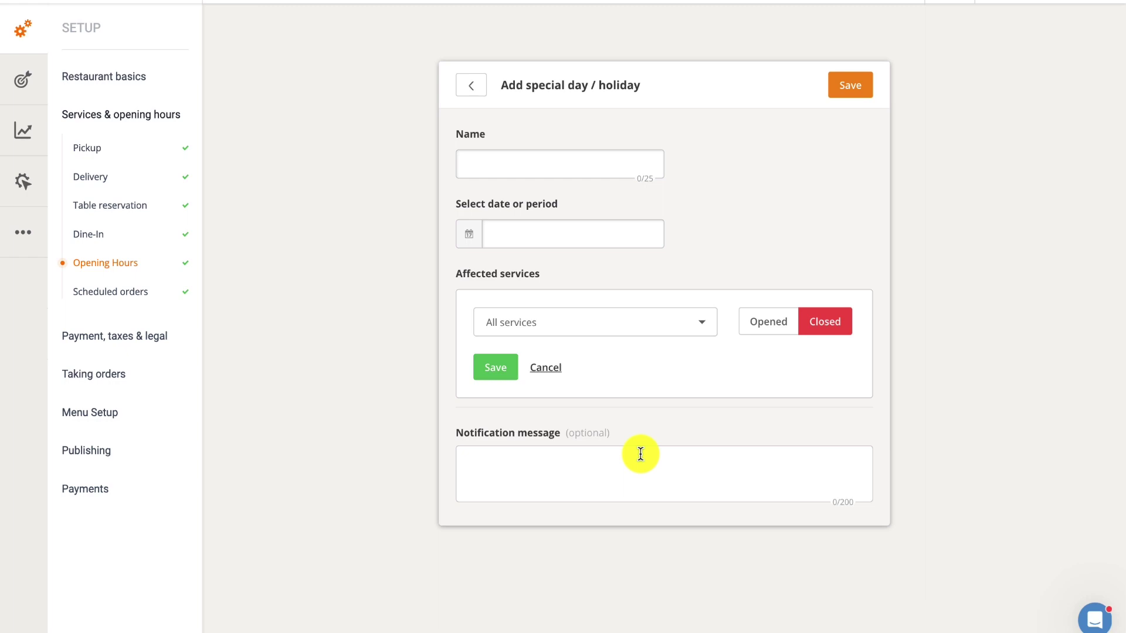
pyautogui.click(589, 167)
pyautogui.write('New Years Holiday')
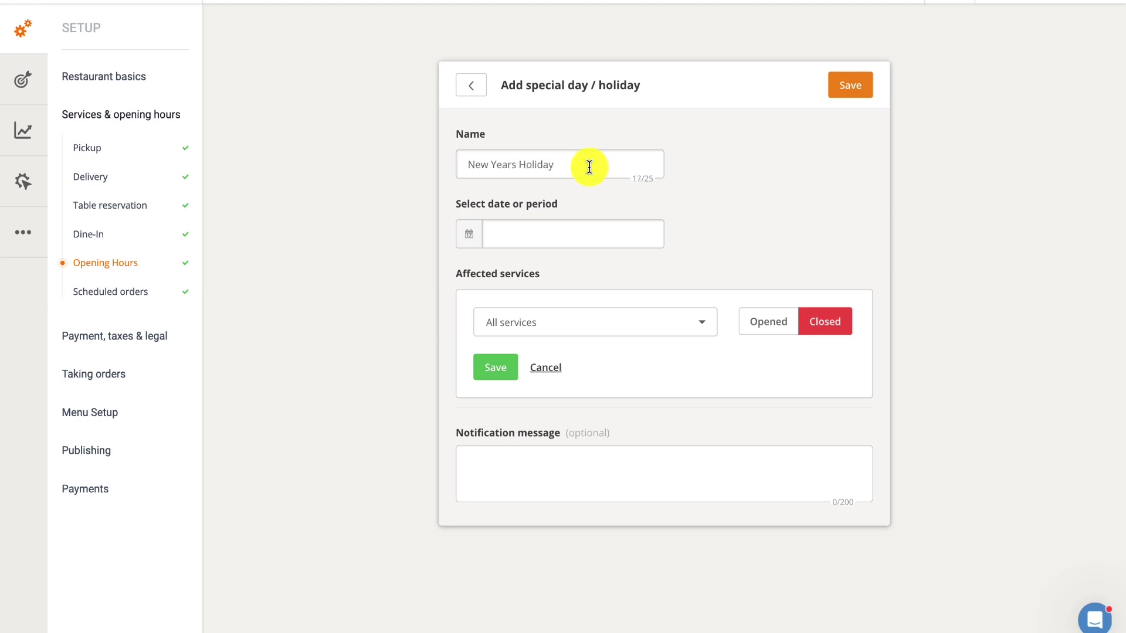
pyautogui.click(553, 228)
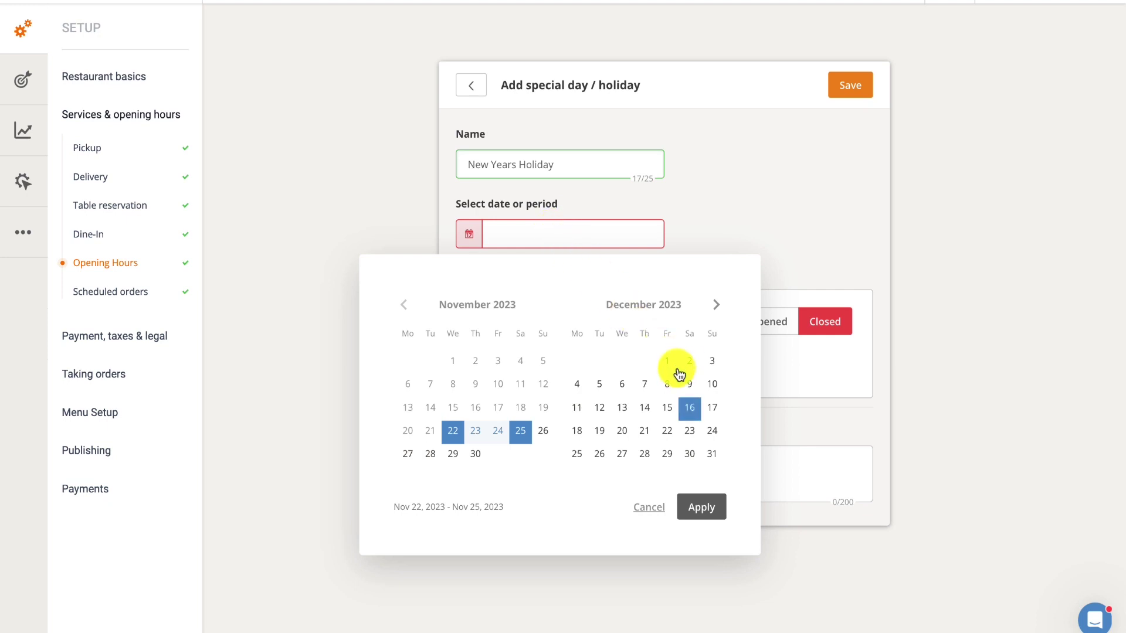
pyautogui.click(710, 460)
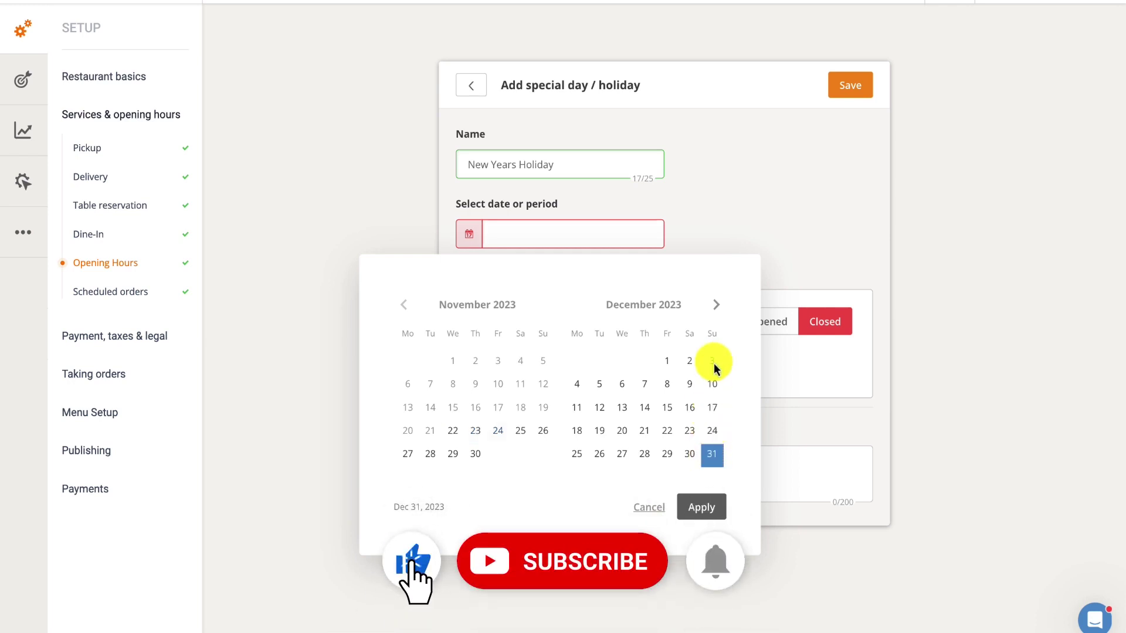
pyautogui.click(717, 307)
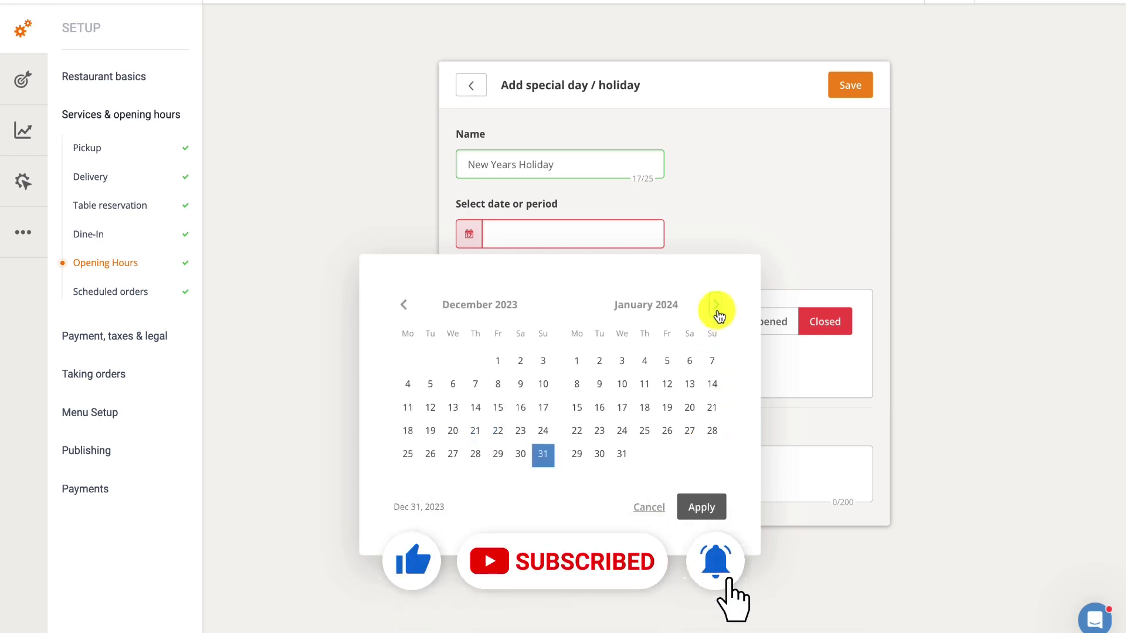
pyautogui.click(599, 360)
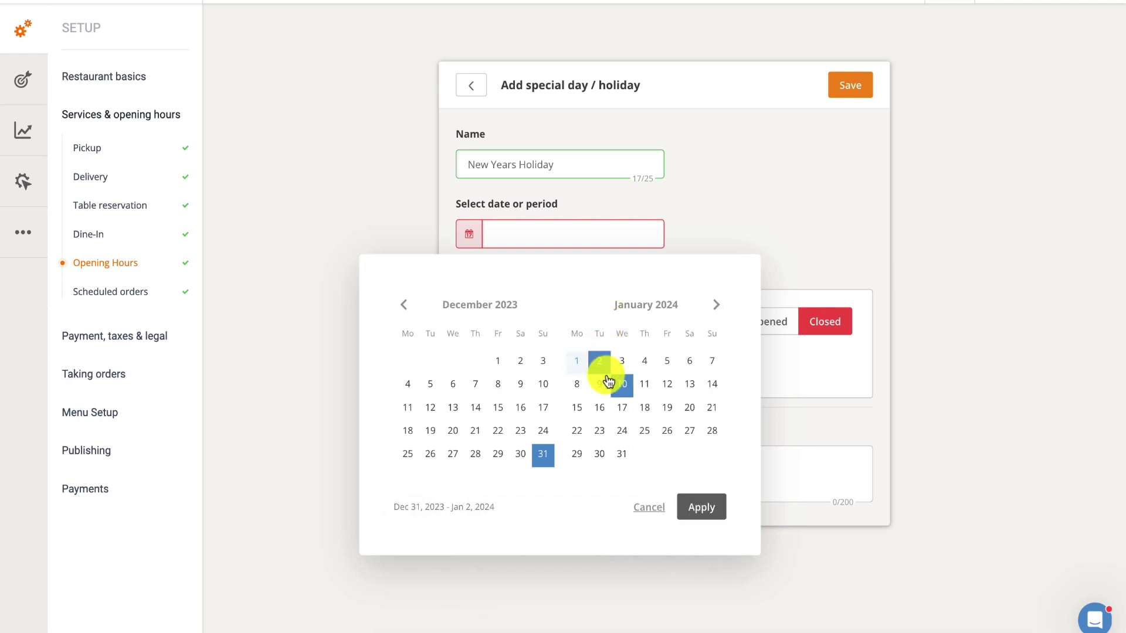
pyautogui.click(701, 508)
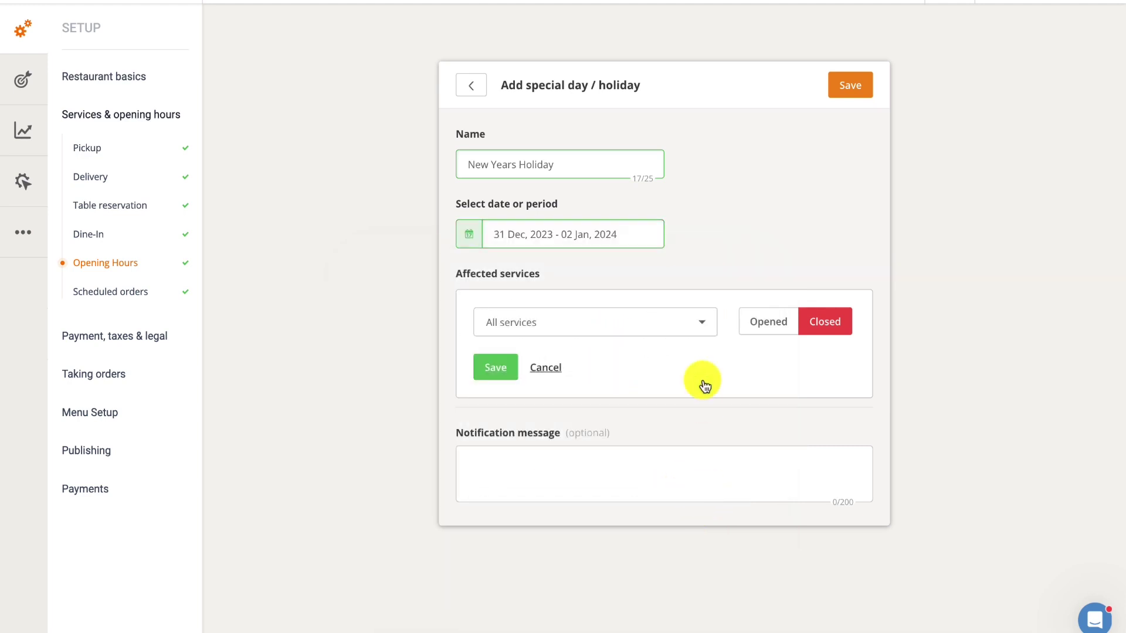
# Select all services as affected by the holiday and mark them as closed
pyautogui.click(705, 324)
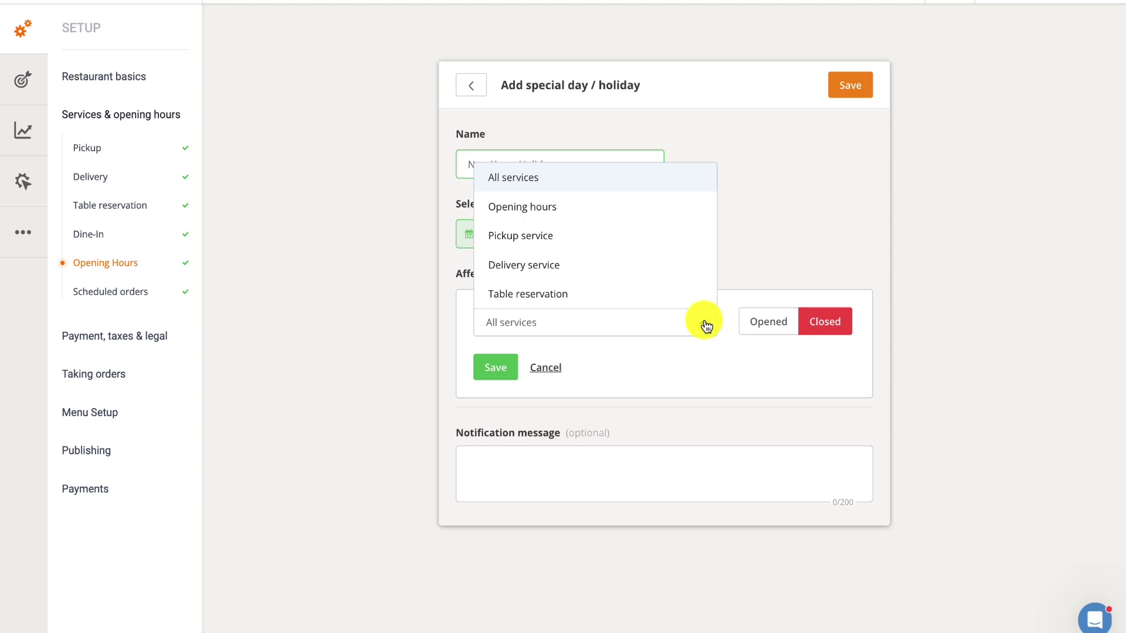
pyautogui.click(537, 184)
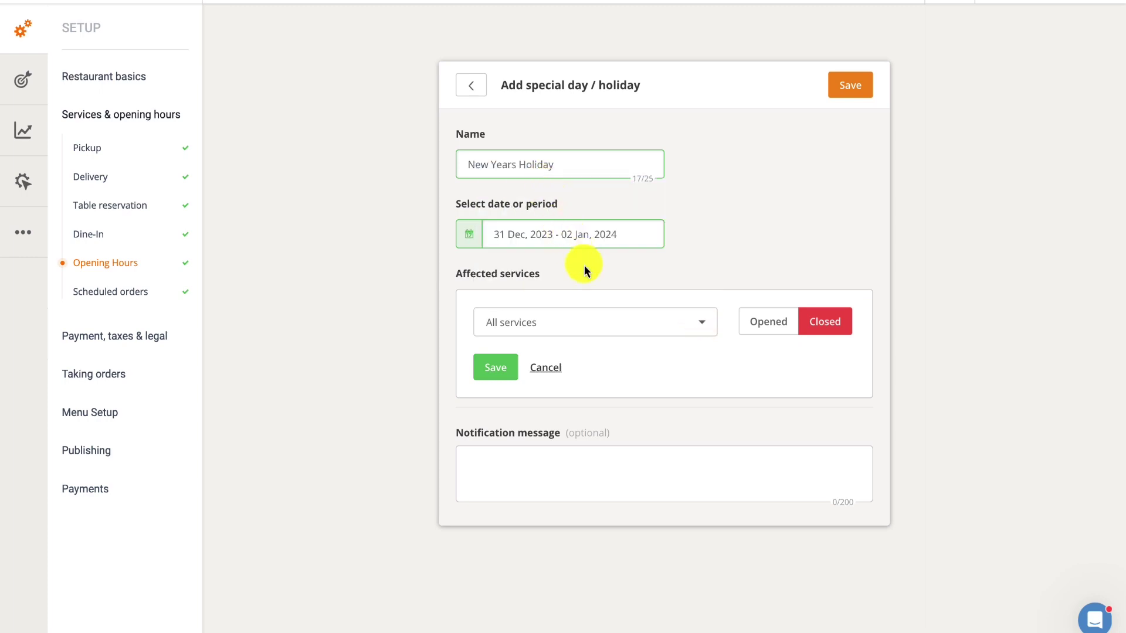
pyautogui.click(769, 326)
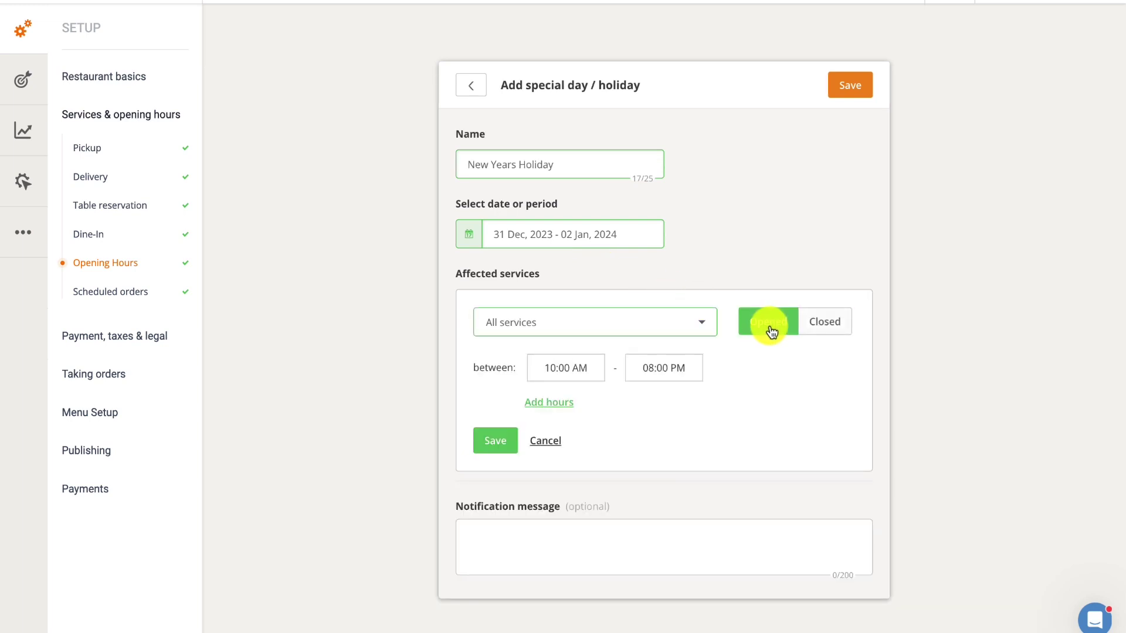
pyautogui.click(815, 328)
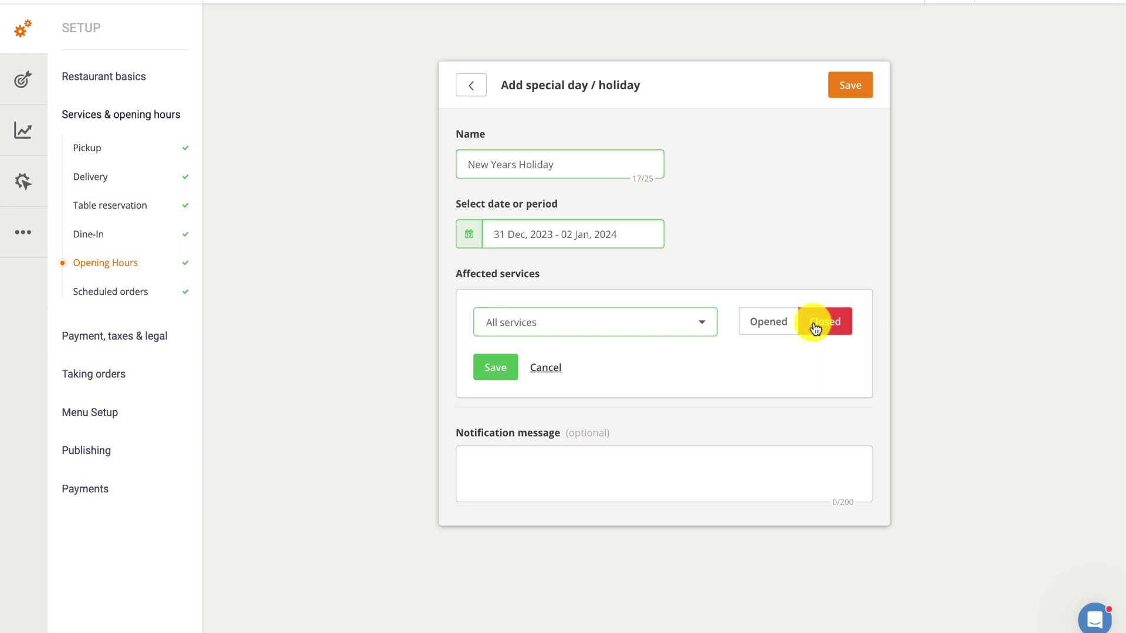
# Add the notification message "We're taking some time off to be with our families. Happy Holidays!!" and save the all-services closure and the holiday
pyautogui.click(586, 458)
pyautogui.write("We'r")
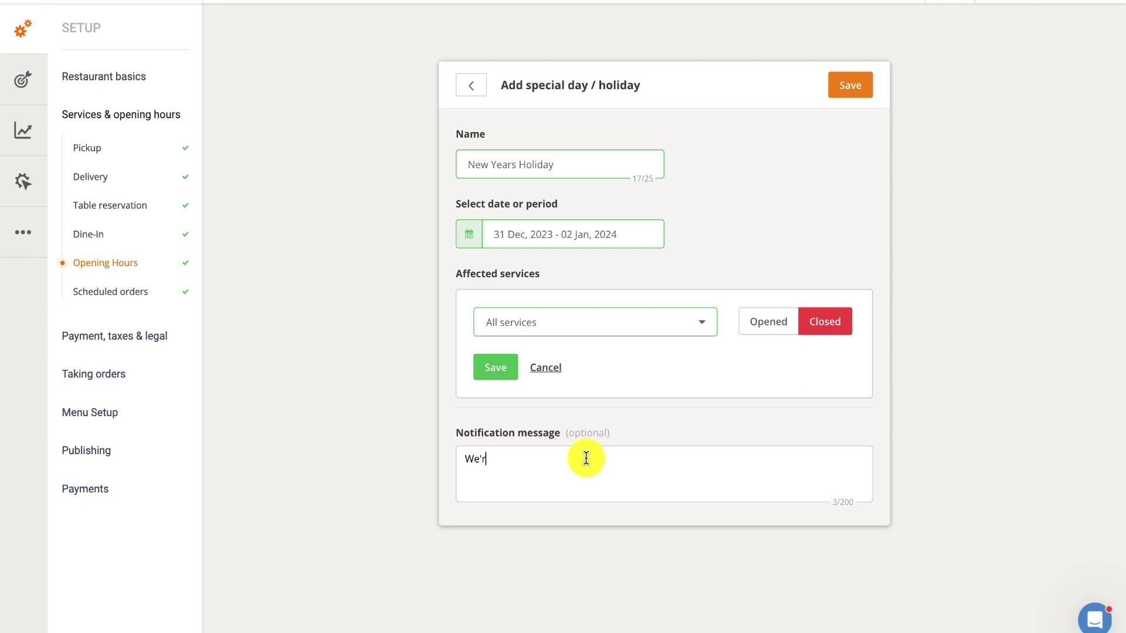
pyautogui.write('e taking some time off to be with our ')
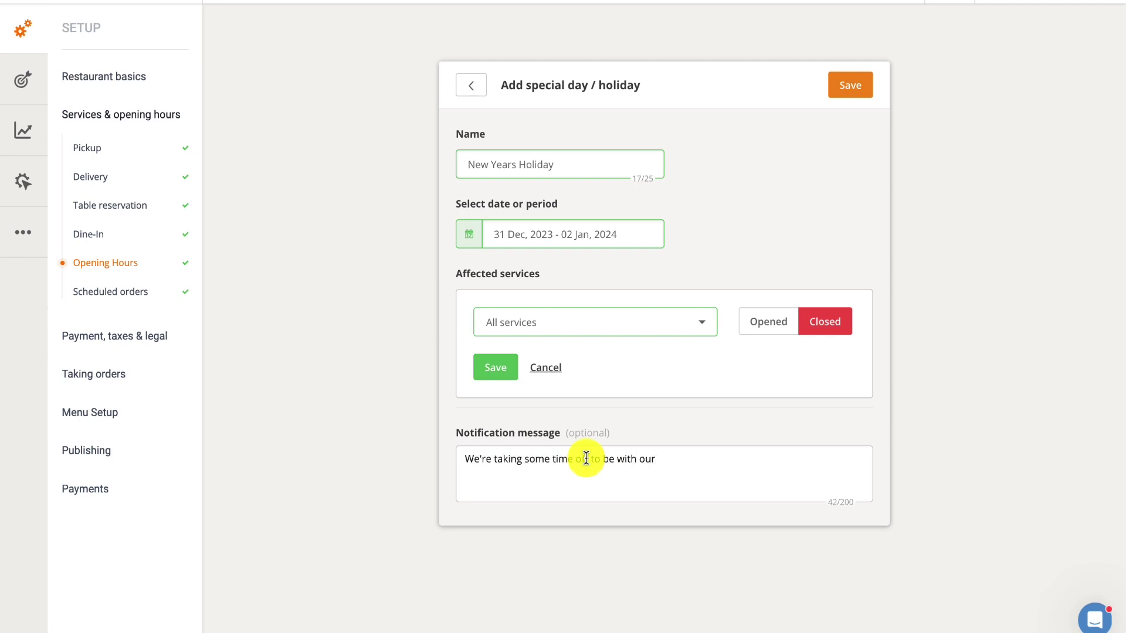
pyautogui.write('families. Happy Holidays!!')
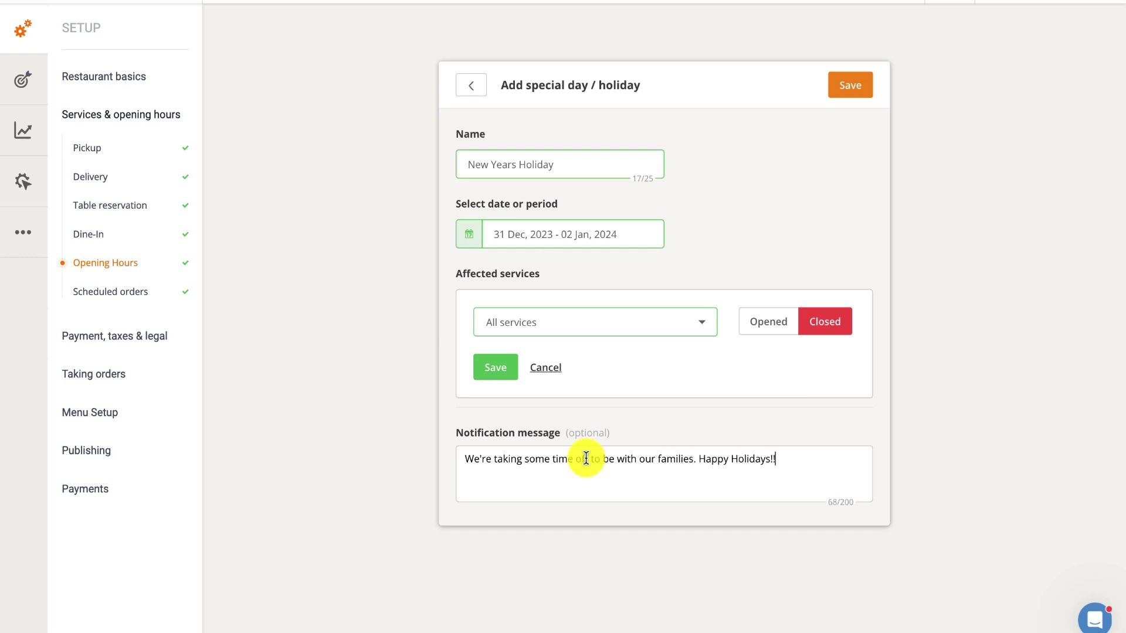
pyautogui.click(500, 366)
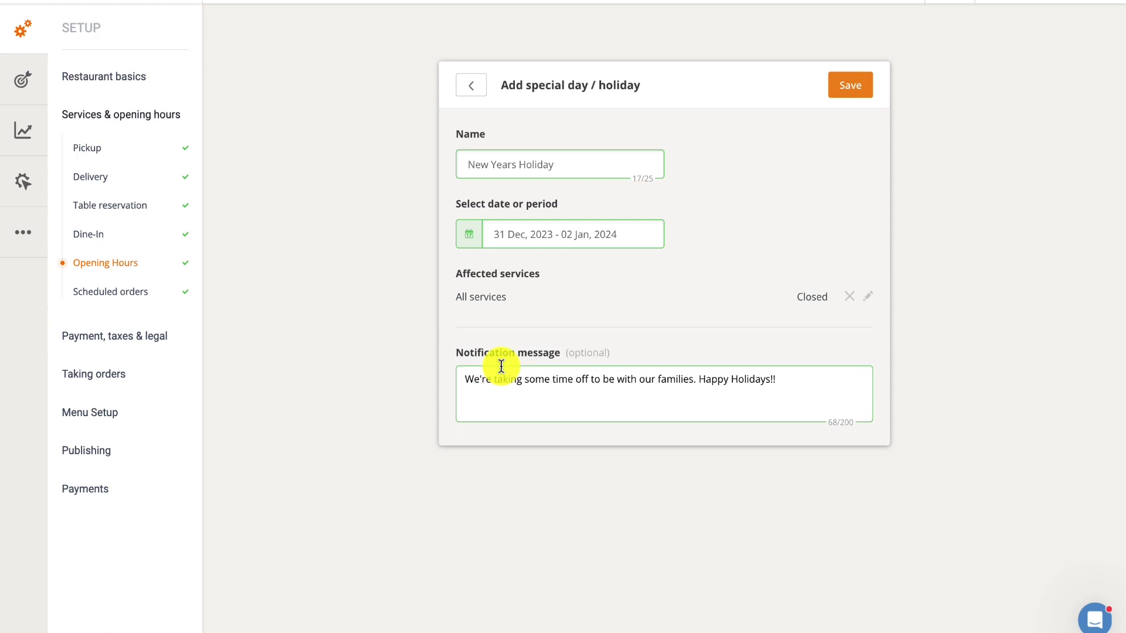
pyautogui.click(839, 89)
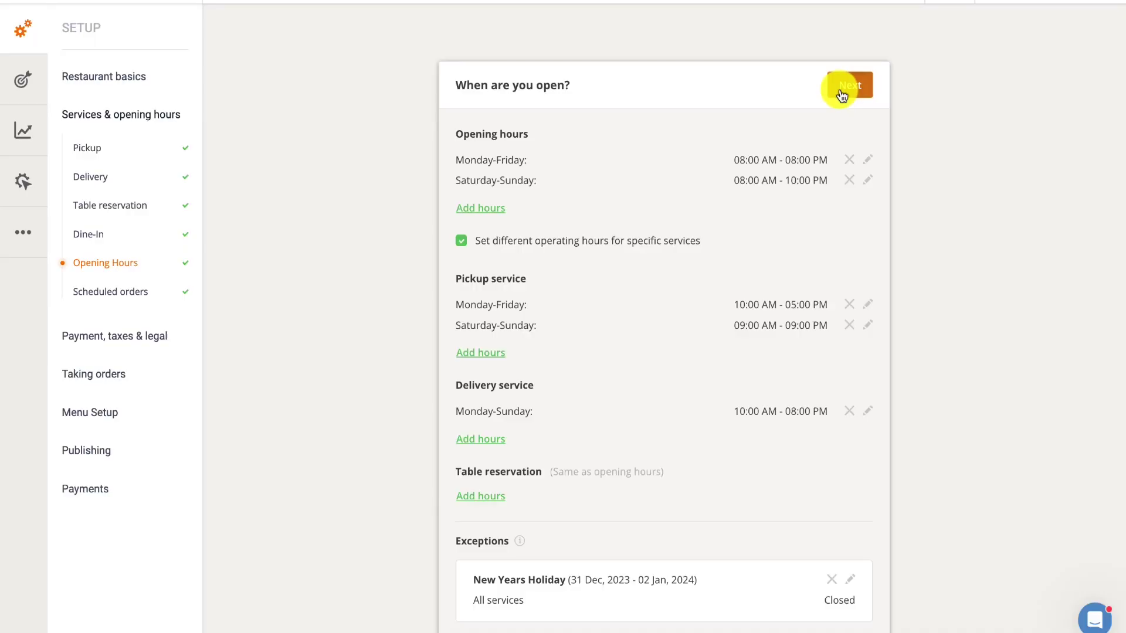
# Start a pause for all services and set its duration to 1 hour
pyautogui.scroll(-3, 777, 264)
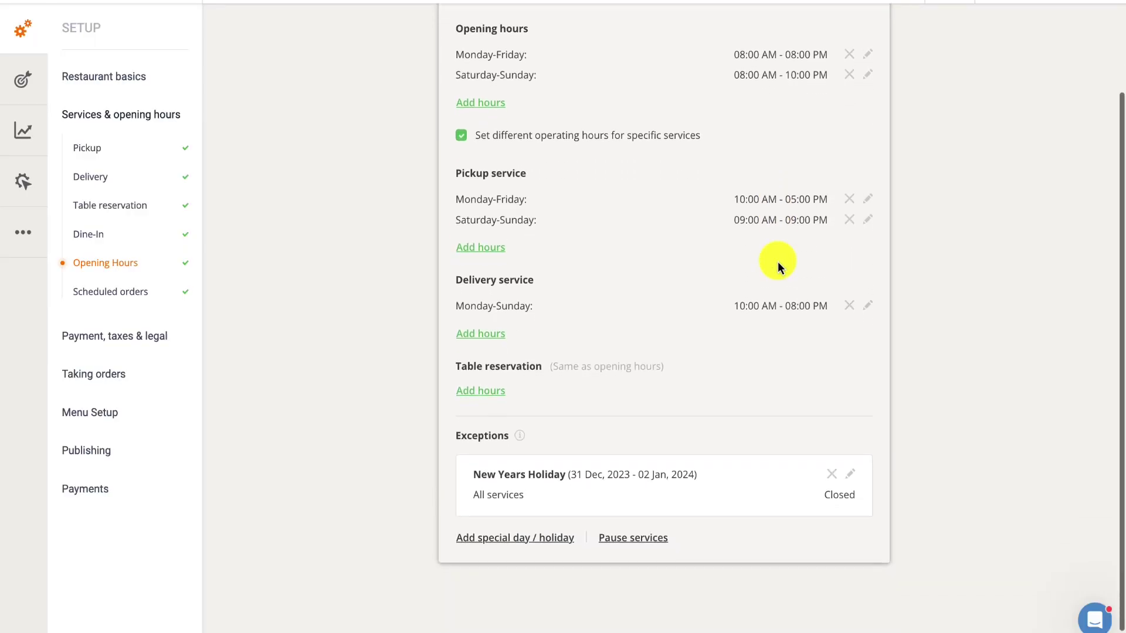
pyautogui.scroll(-1, 777, 262)
pyautogui.click(654, 514)
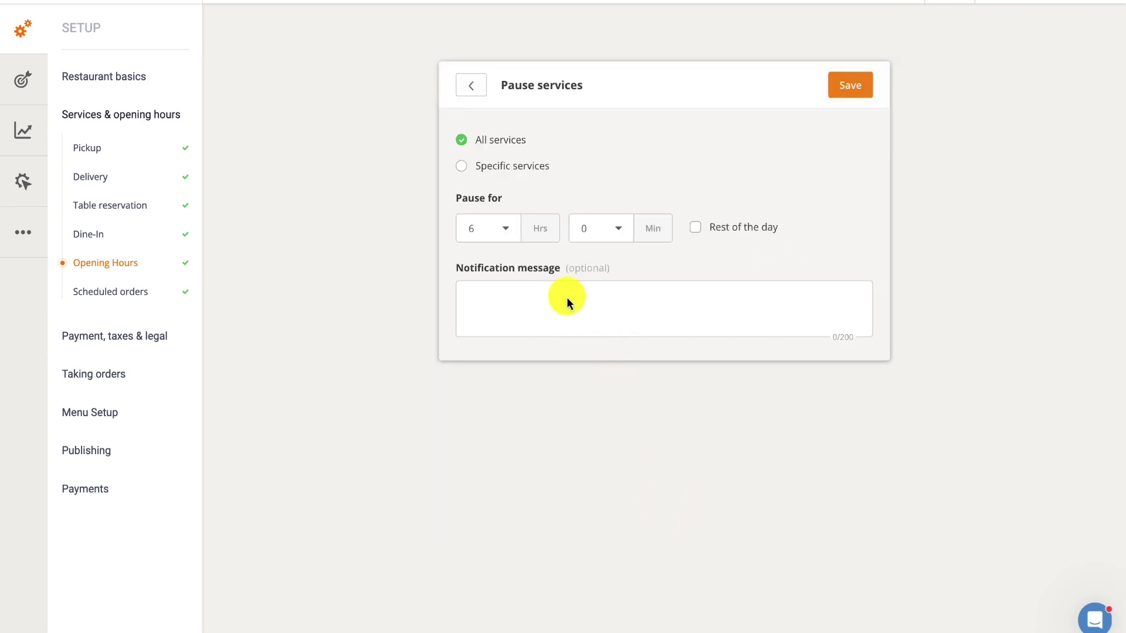
pyautogui.click(506, 232)
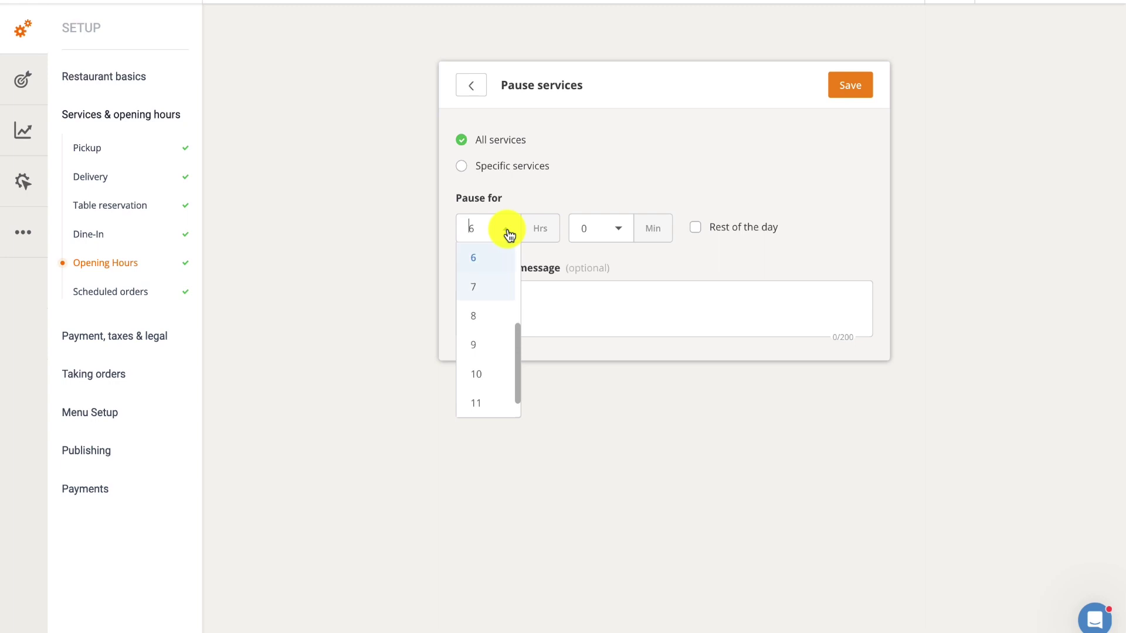
pyautogui.scroll(3, 505, 233)
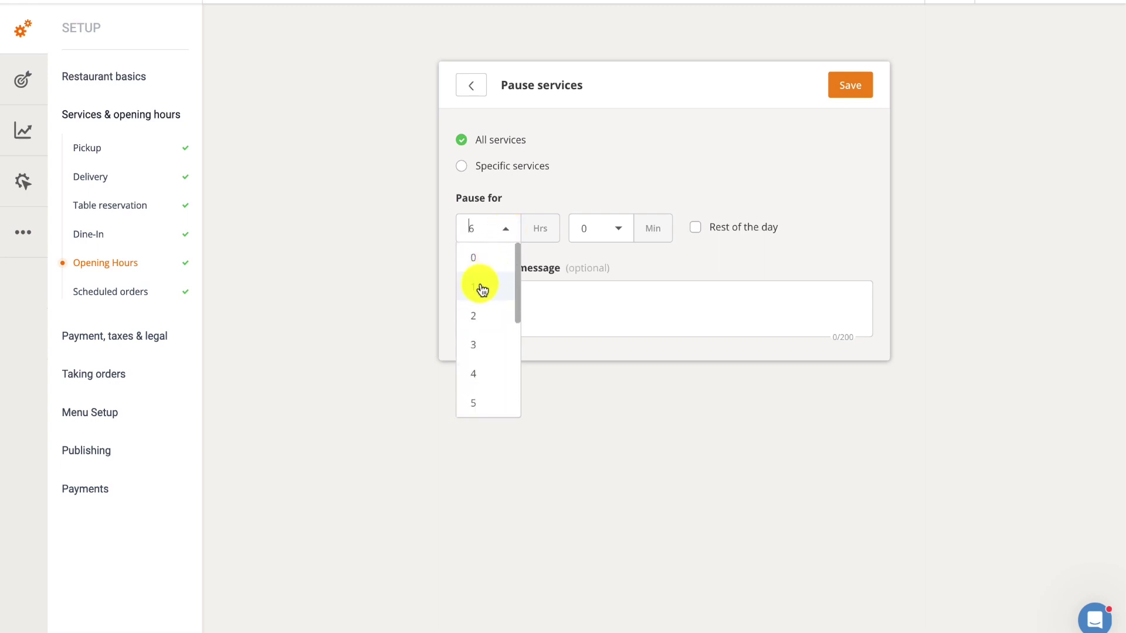
pyautogui.click(483, 286)
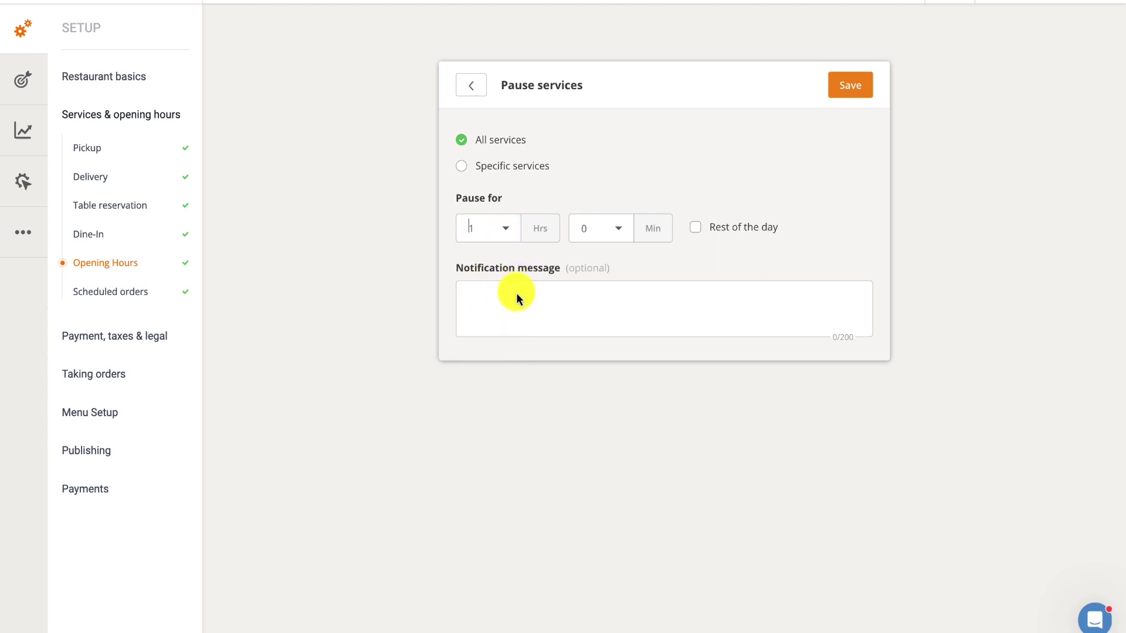
# Add the pause message "We are currently unable to accept orders, please try again later!" and save the pause
pyautogui.click(516, 296)
pyautogui.write('We are cu')
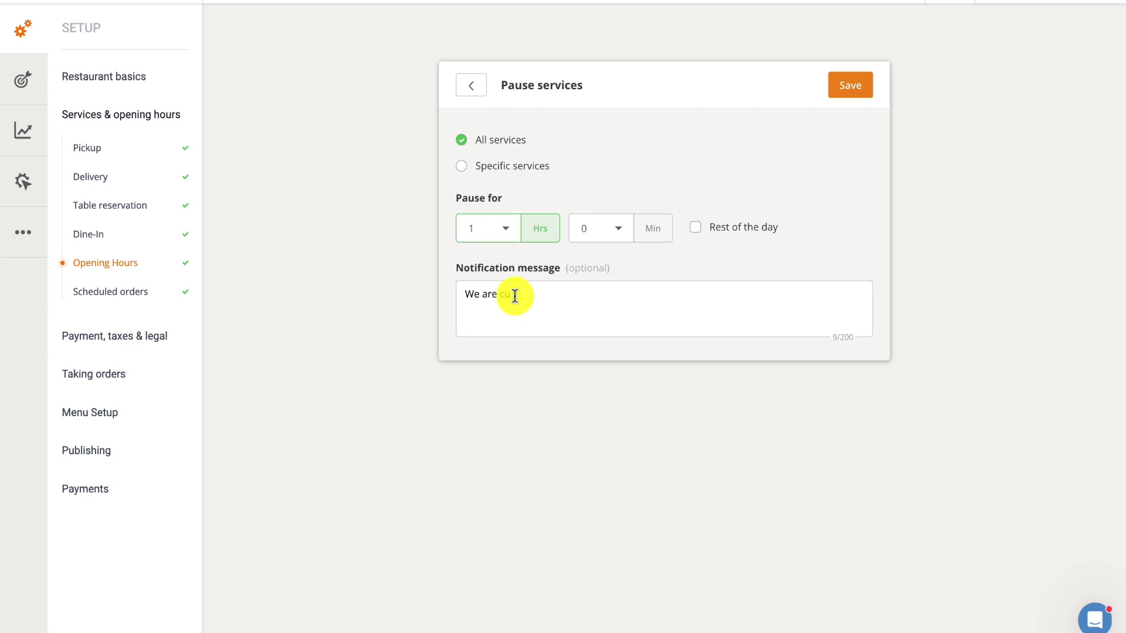
pyautogui.write('rrently unable to accept orders')
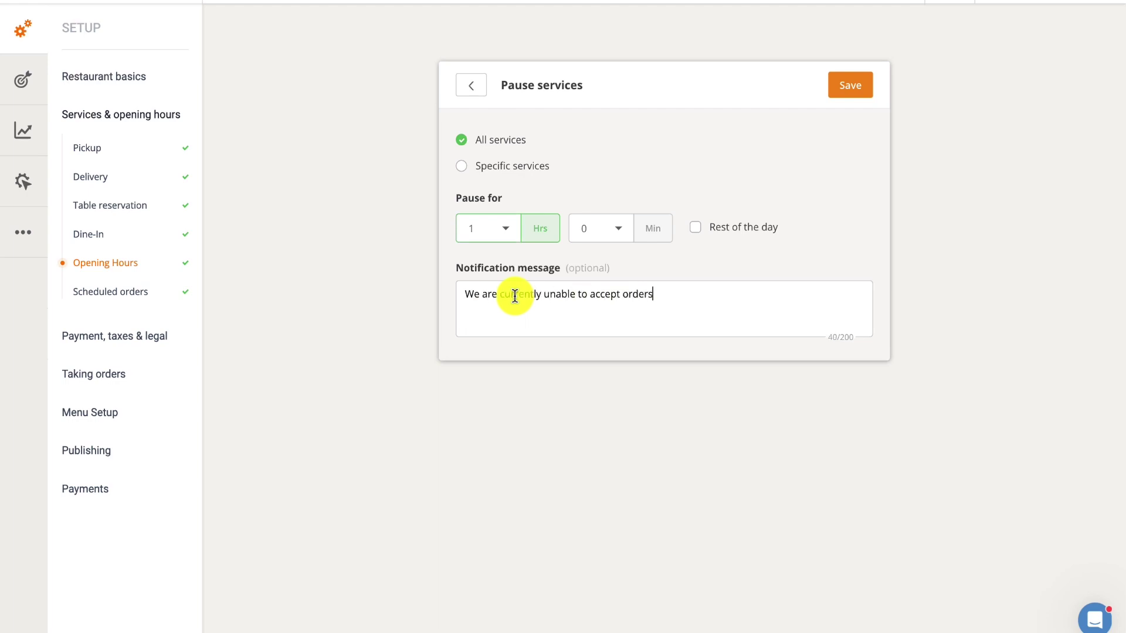
pyautogui.write(', please try ')
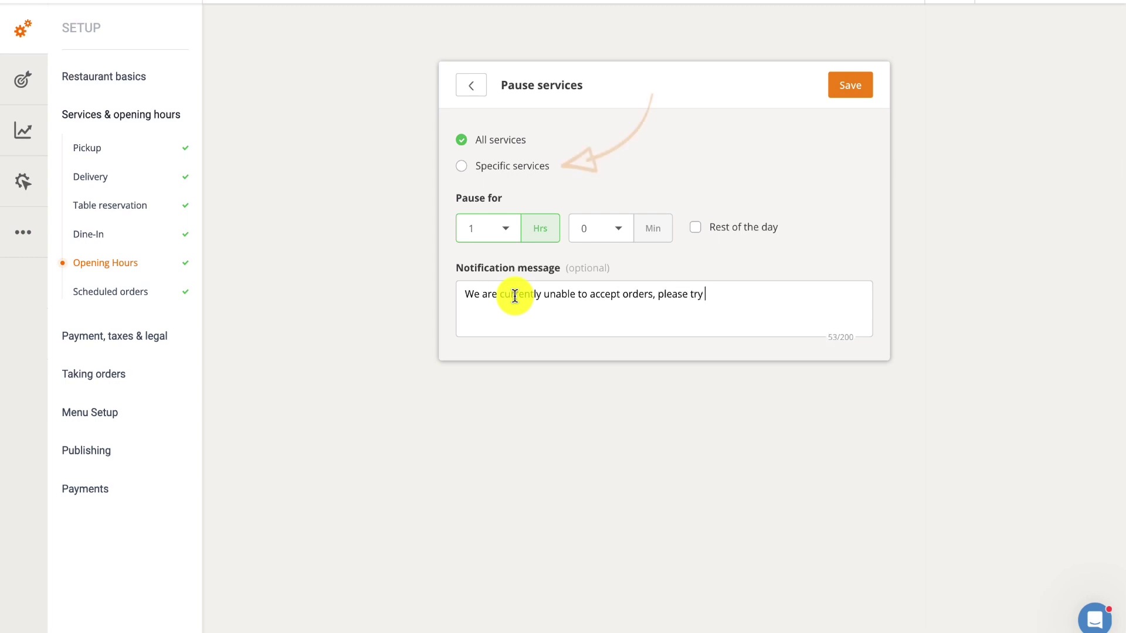
pyautogui.write('again later!')
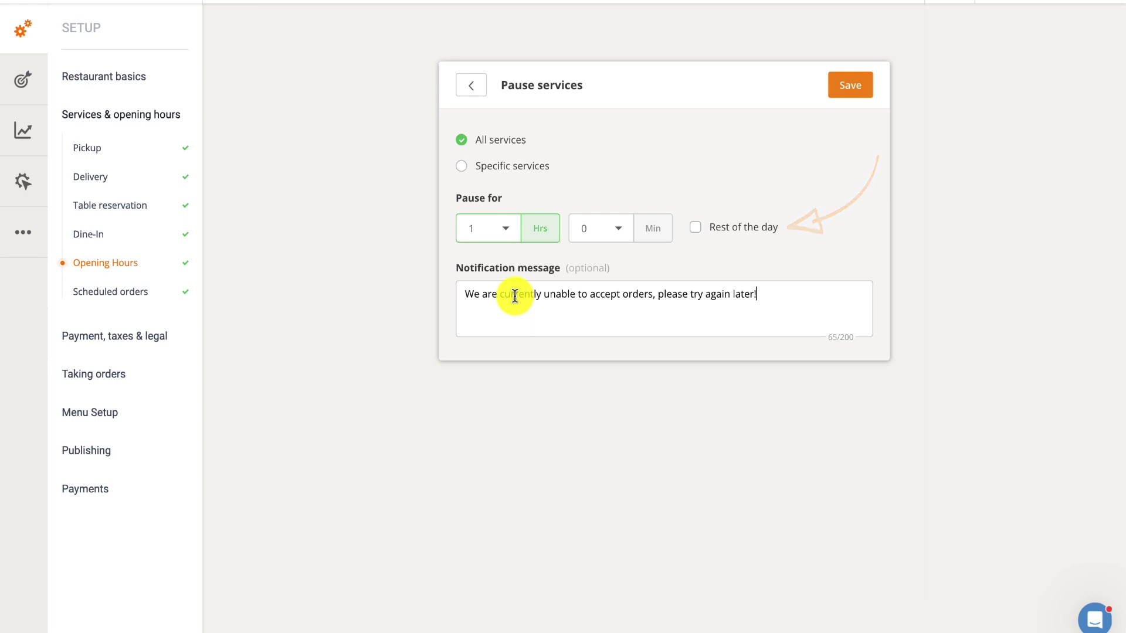
pyautogui.click(851, 85)
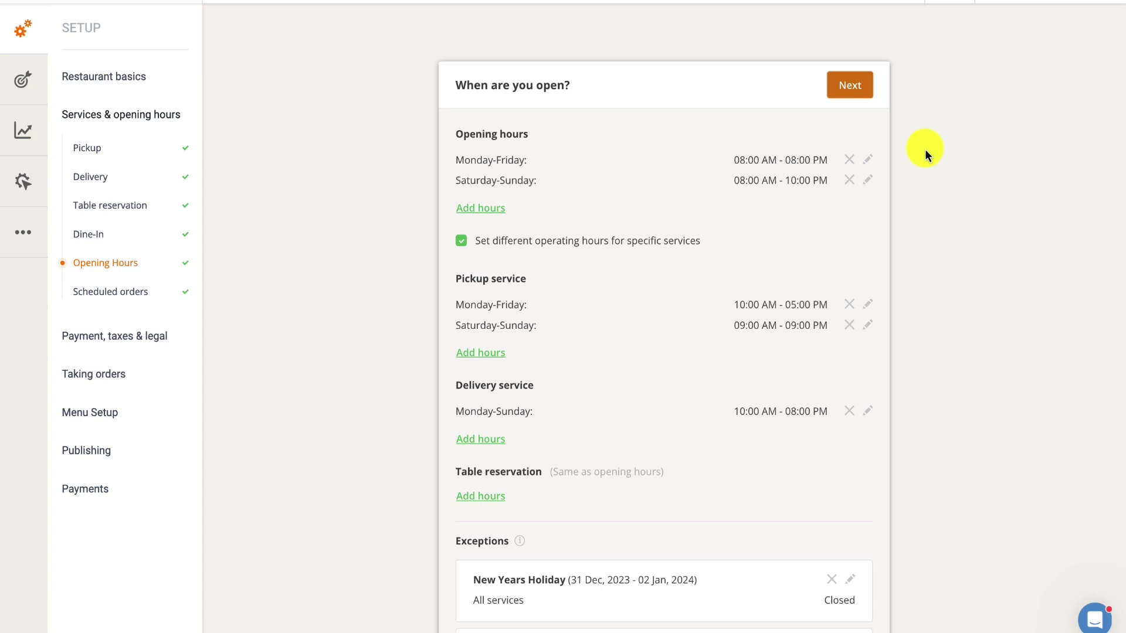
# Go to the menu setup and launch the preview and test ordering view
pyautogui.scroll(-3, 926, 153)
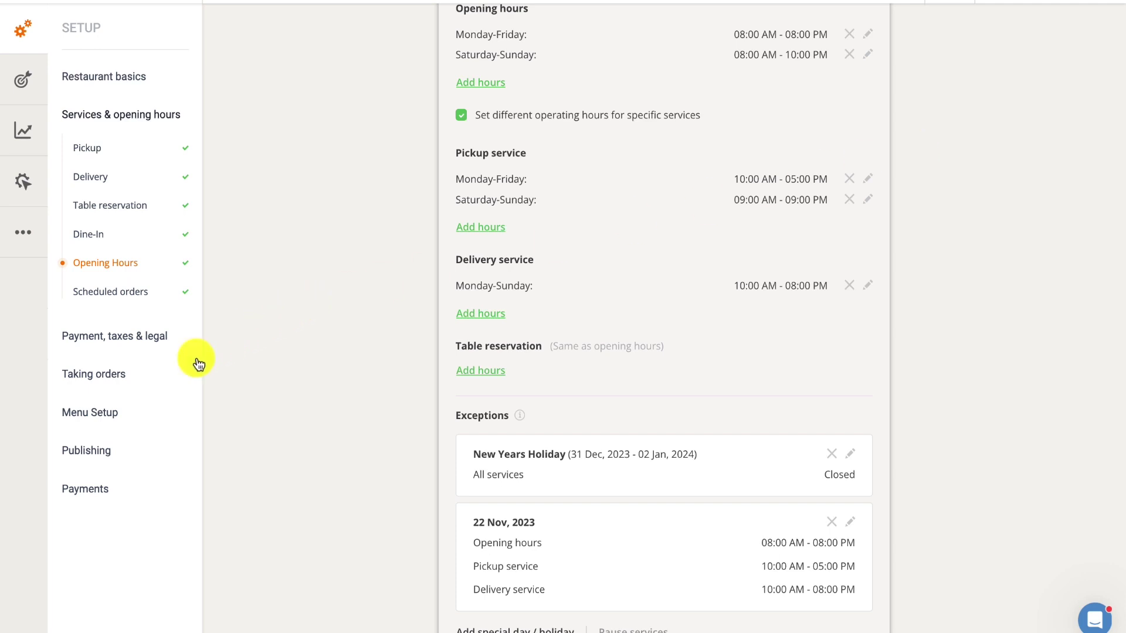
pyautogui.click(93, 411)
pyautogui.click(121, 450)
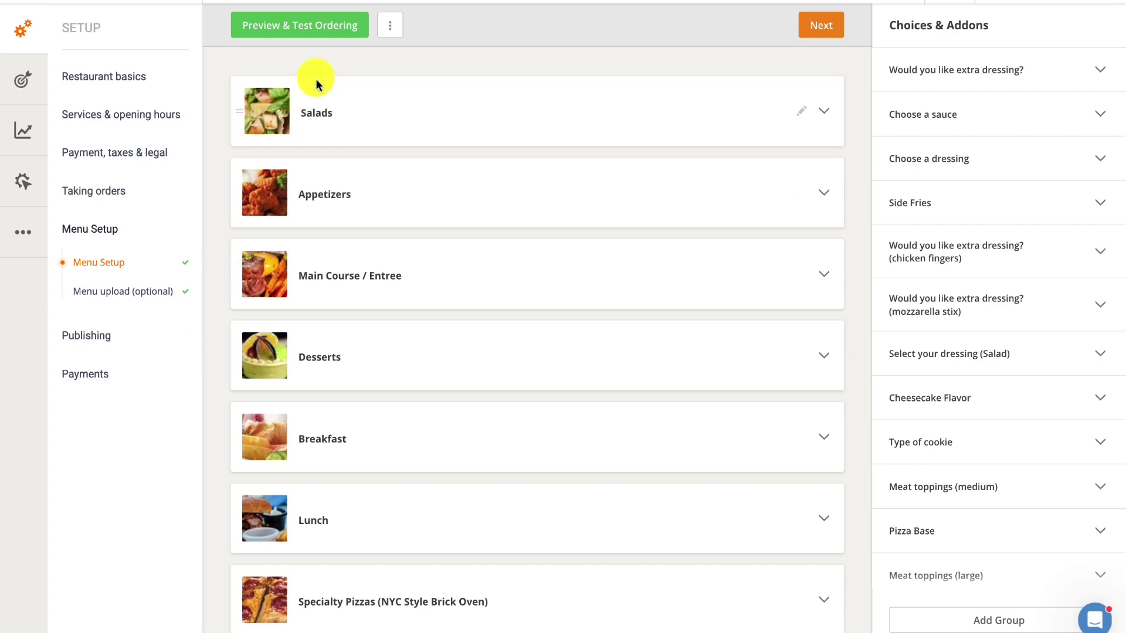
pyautogui.click(344, 28)
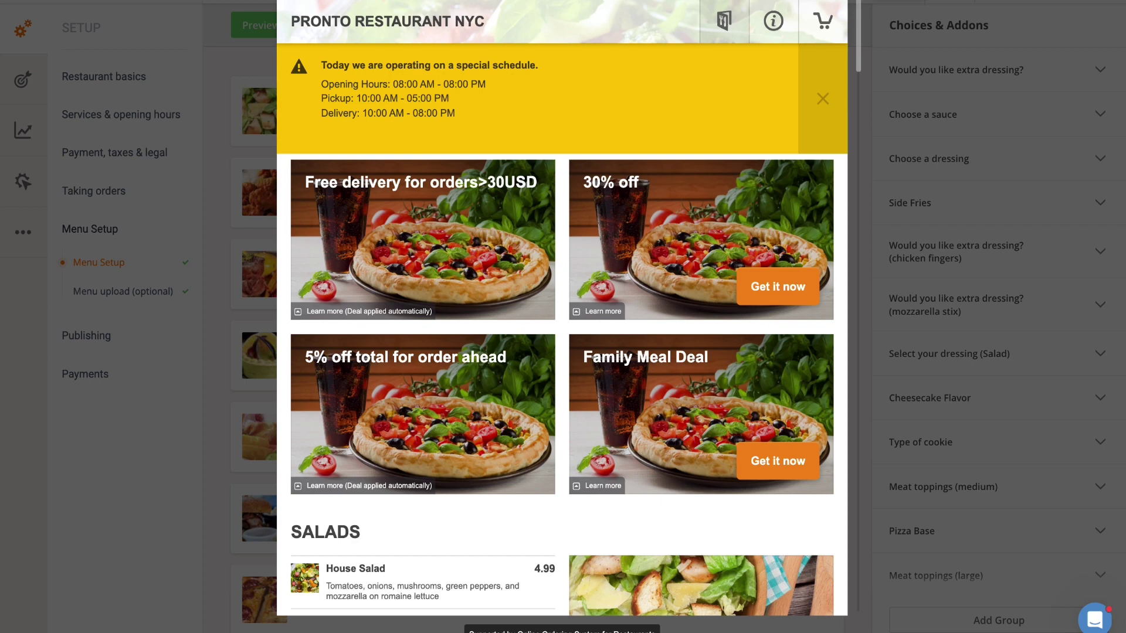
# Dismiss the special schedule notice and add two Cheesy Bread to the cart
pyautogui.click(822, 99)
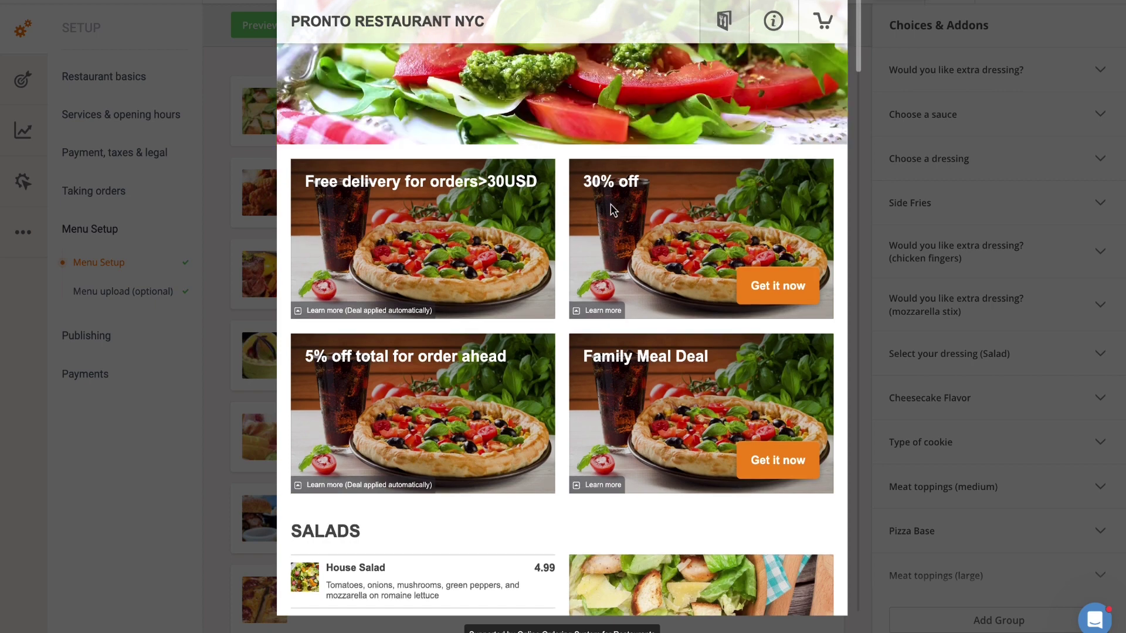
pyautogui.scroll(-9, 613, 209)
pyautogui.scroll(-4, 612, 209)
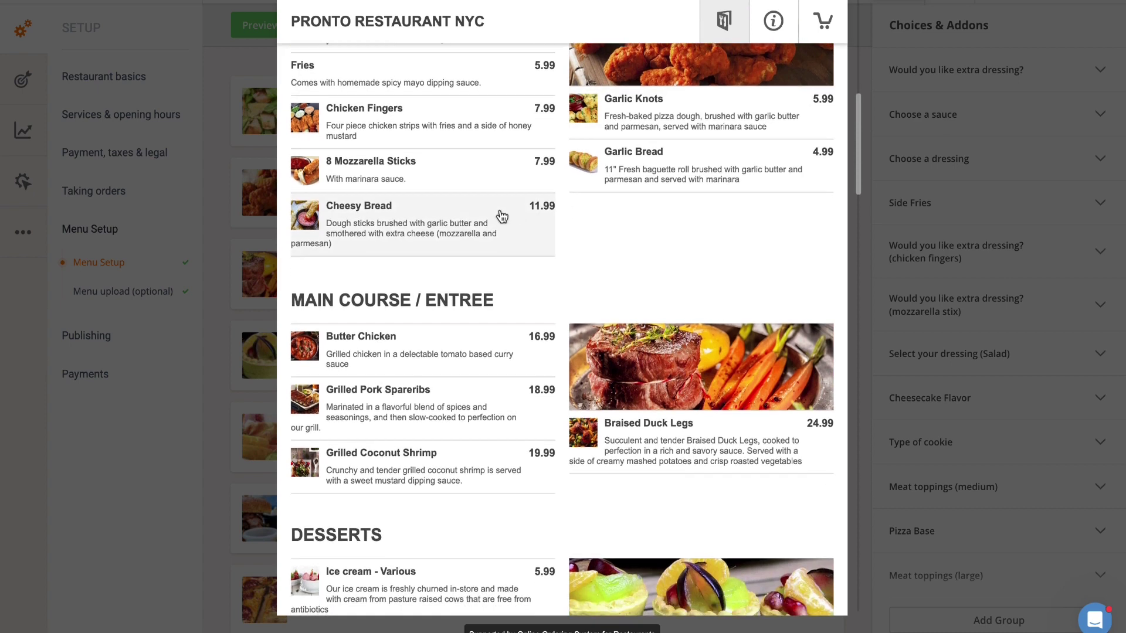
pyautogui.click(498, 213)
pyautogui.click(805, 284)
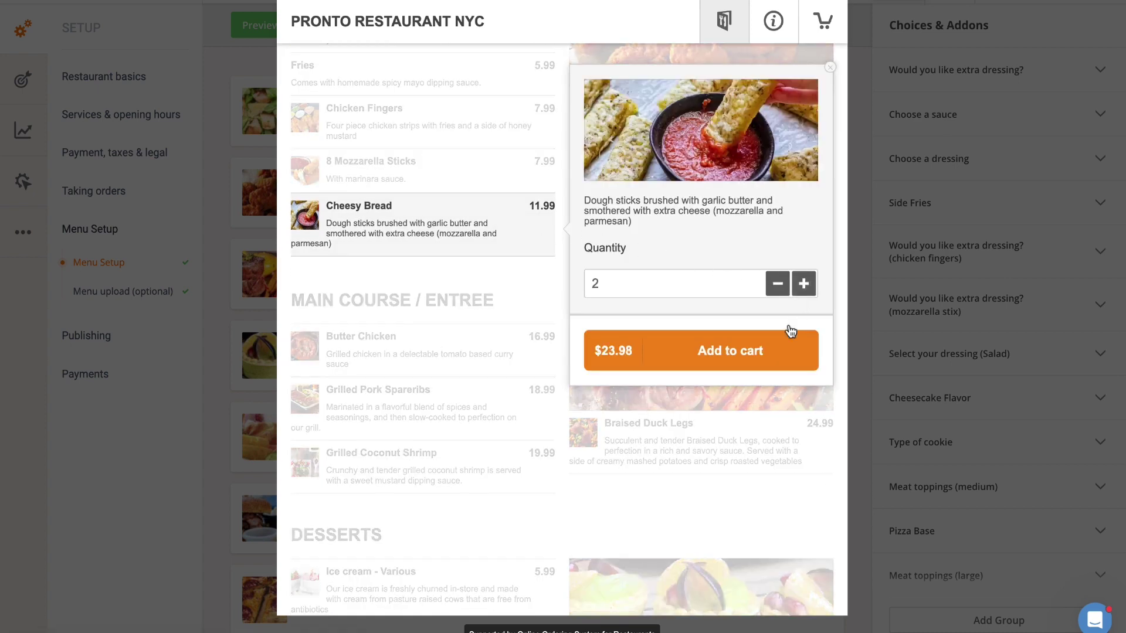
pyautogui.click(775, 361)
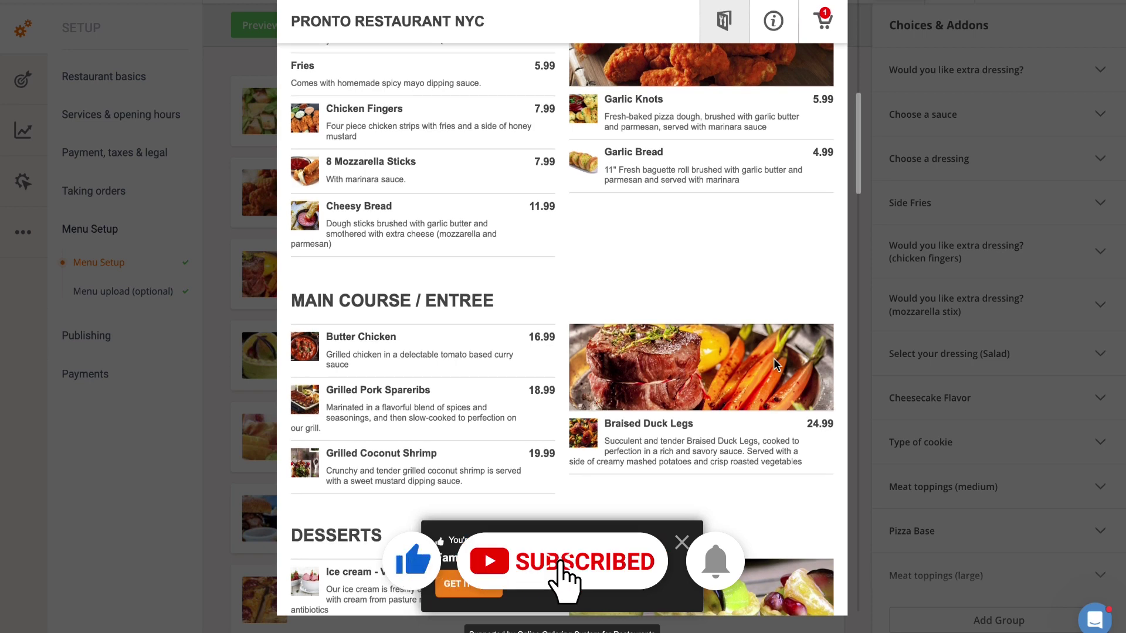
# In the cart, set the ordering method to Pickup and open the available time choice
pyautogui.click(824, 27)
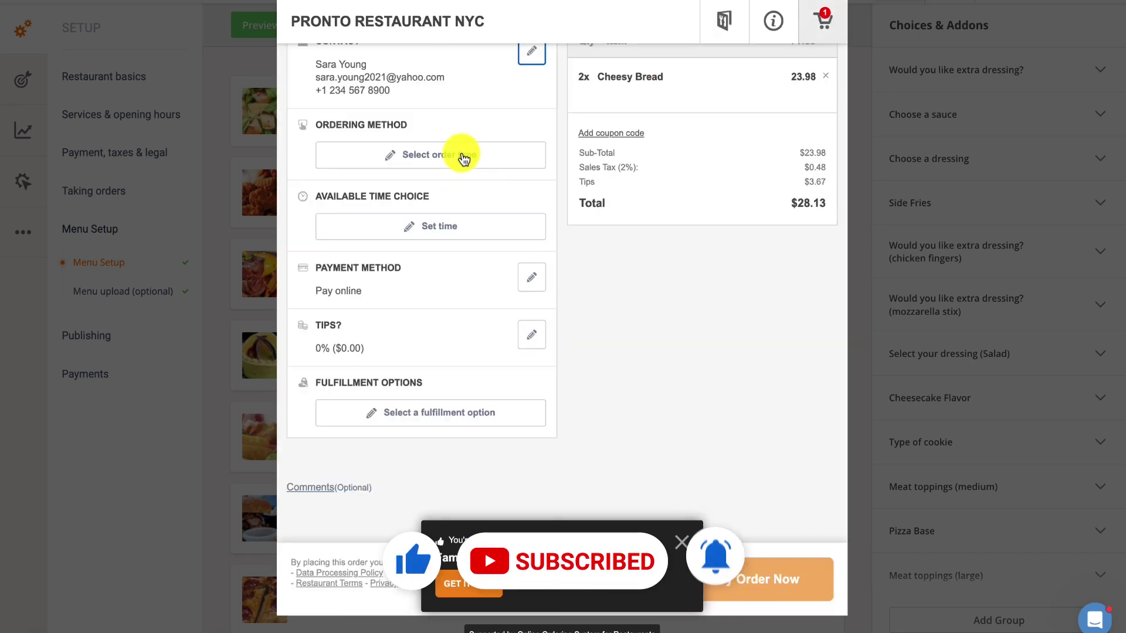
pyautogui.click(462, 153)
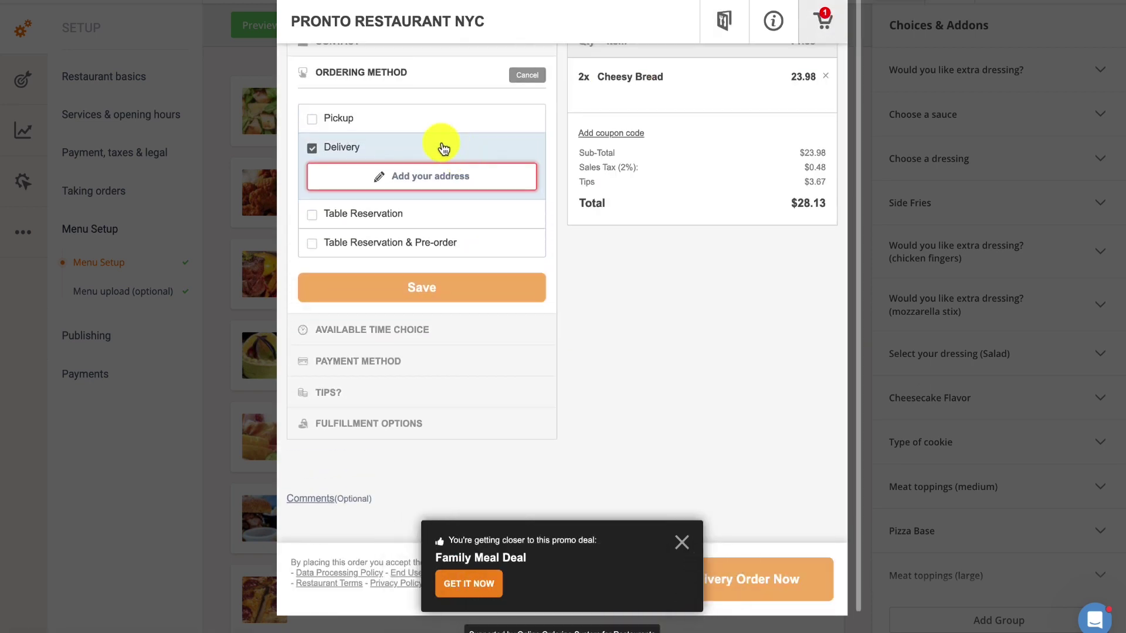
pyautogui.click(390, 116)
pyautogui.click(510, 258)
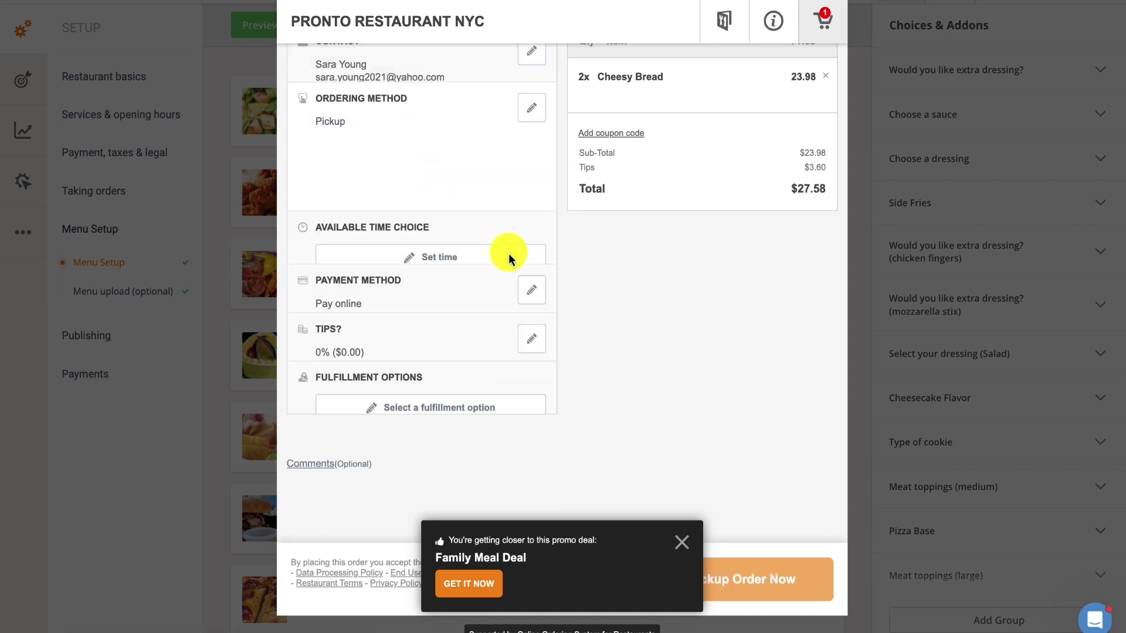
pyautogui.click(507, 211)
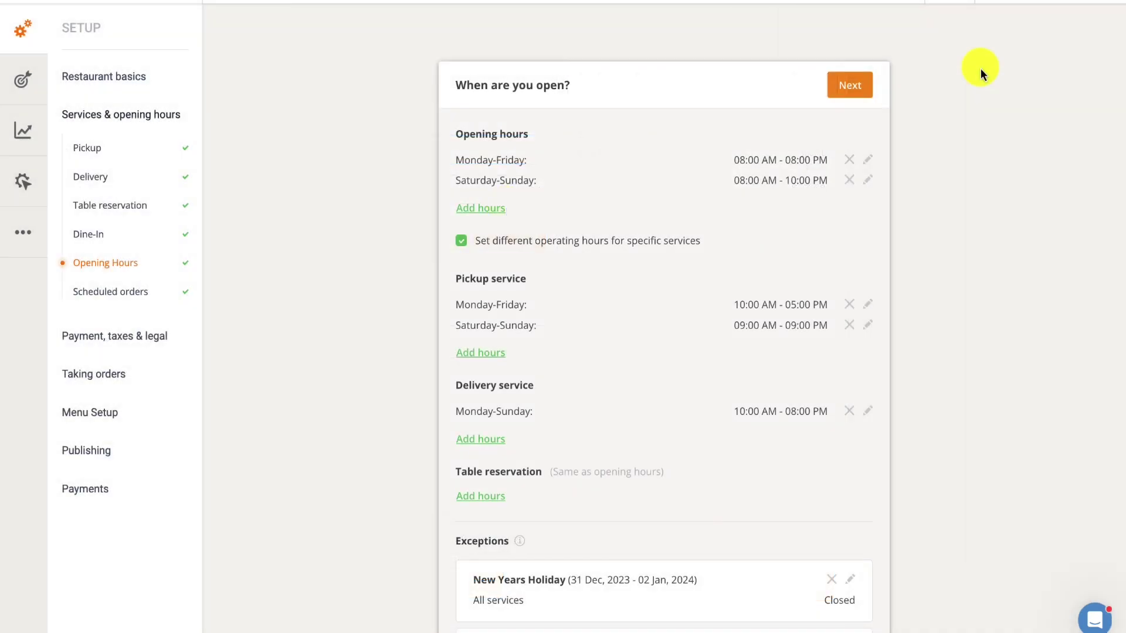
# Delete the 22 Nov, 2023 exception from the opening hours
pyautogui.scroll(-4, 981, 68)
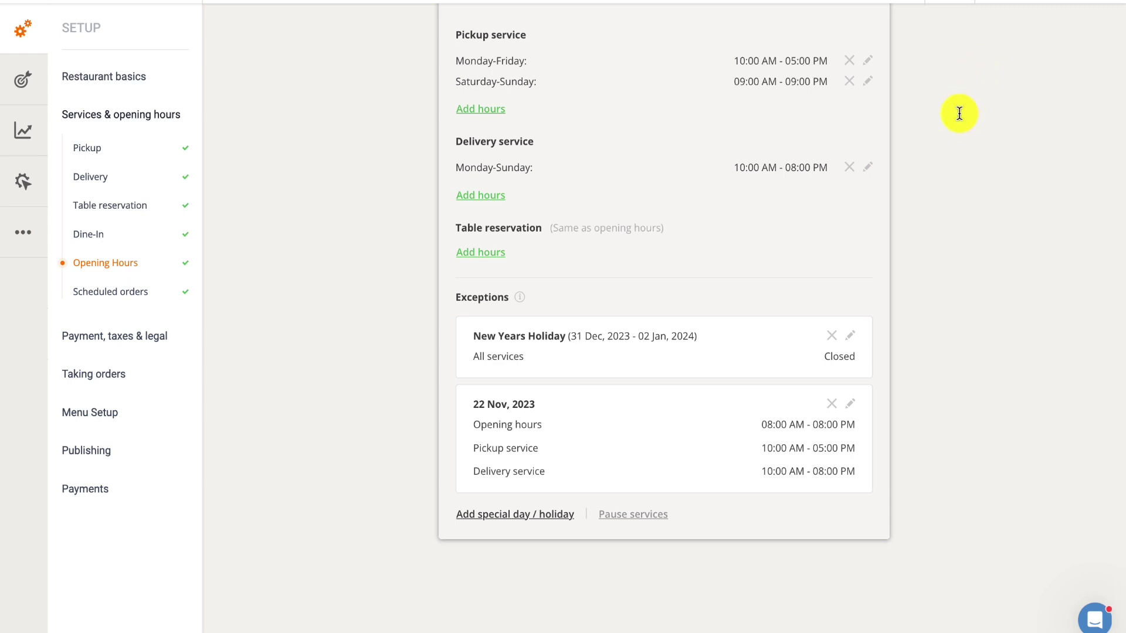
pyautogui.click(832, 403)
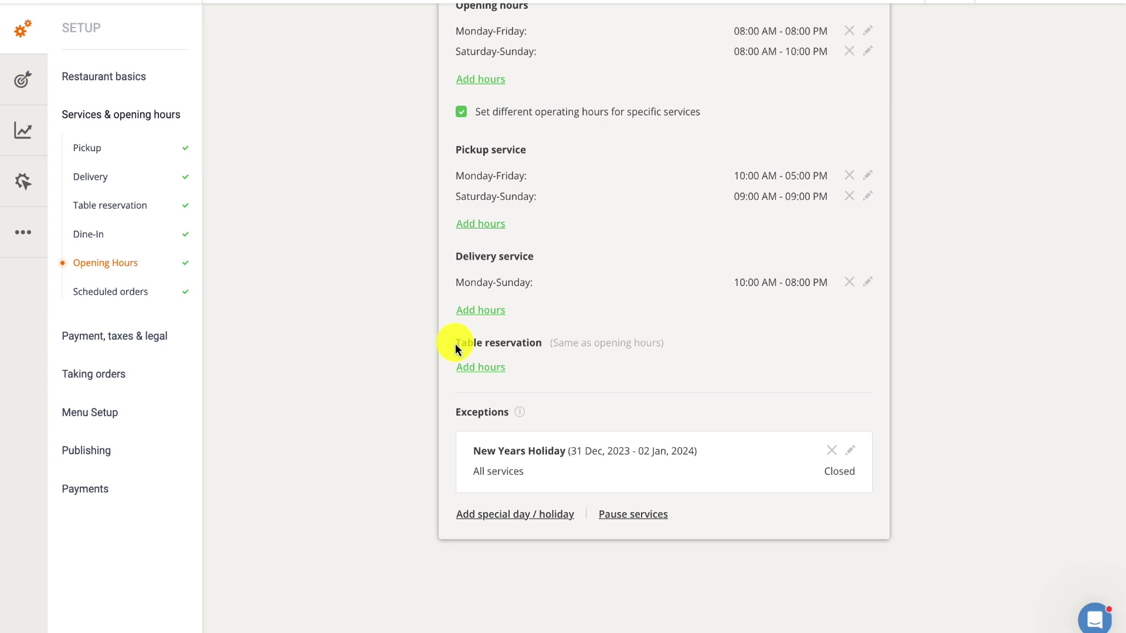
# Allow clients to request a specific fulfillment time in scheduled orders and set the pickup maximum time in advance to 3 days
pyautogui.click(125, 290)
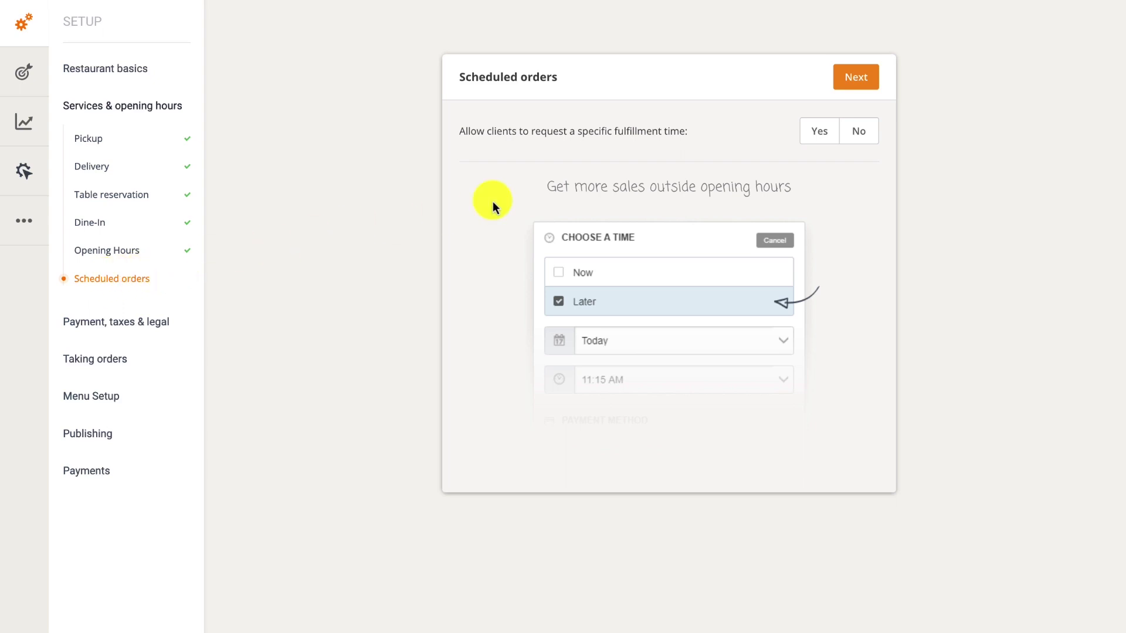
pyautogui.click(817, 140)
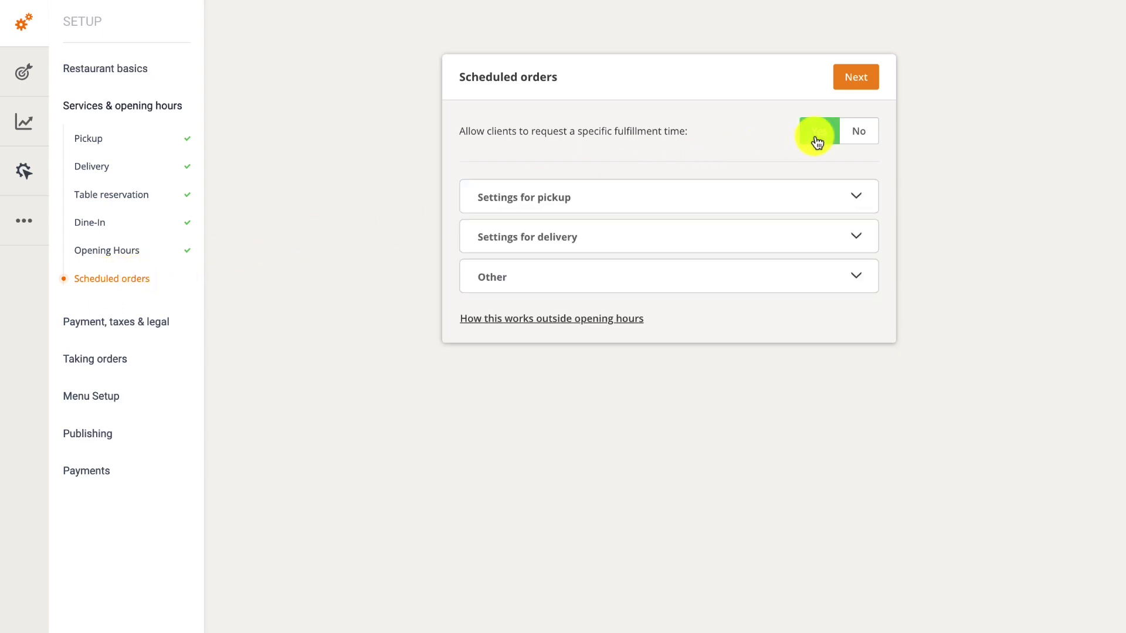
pyautogui.click(795, 192)
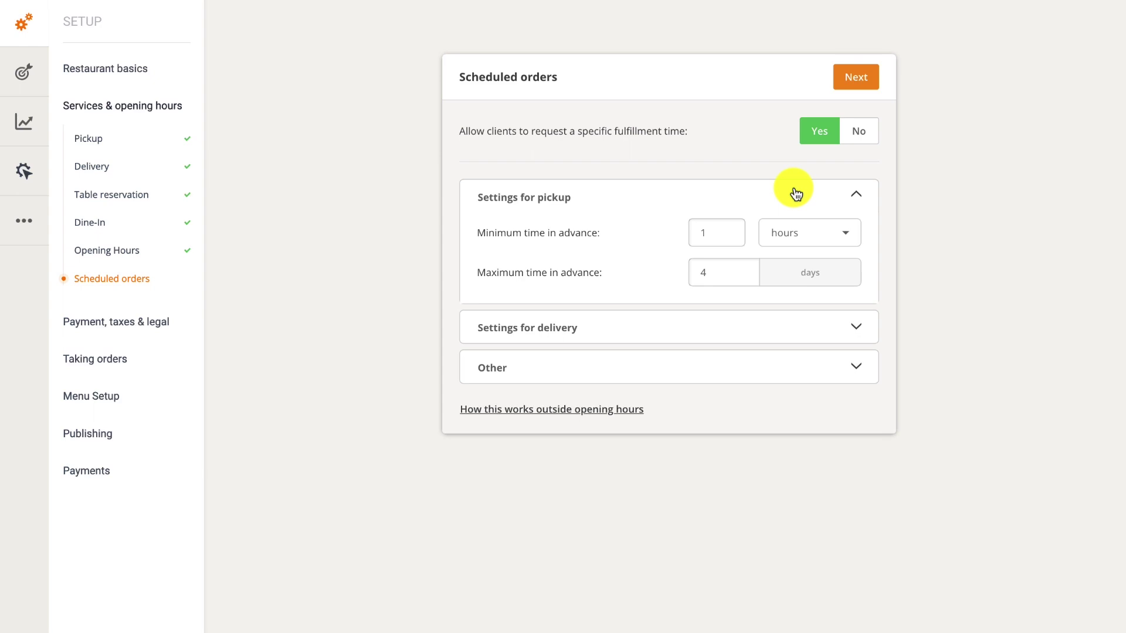
pyautogui.click(846, 234)
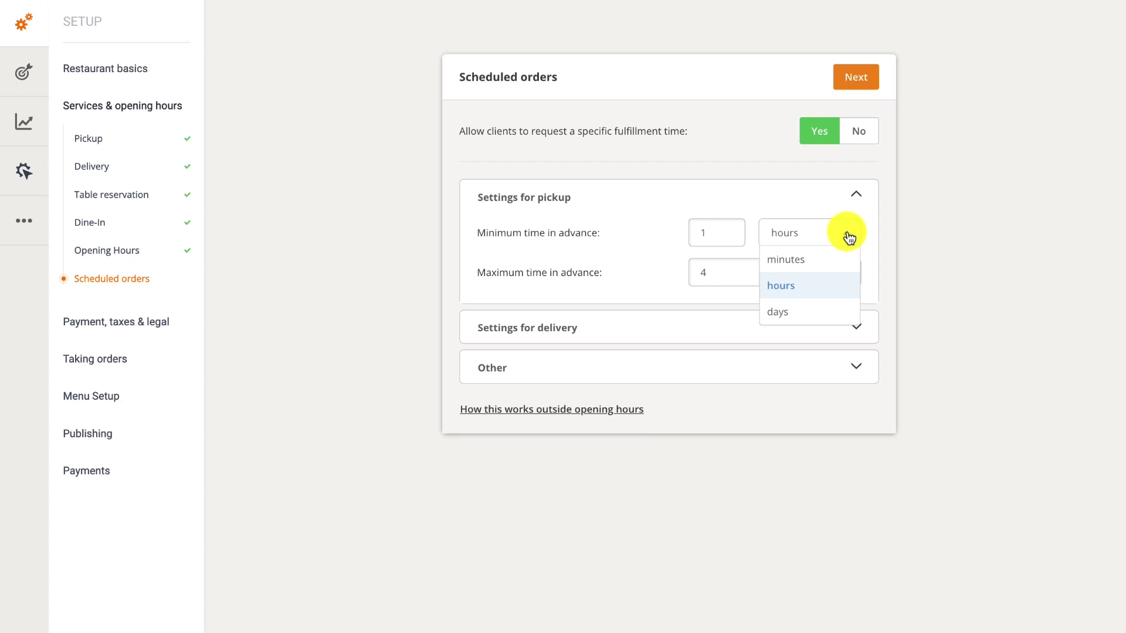
pyautogui.click(849, 237)
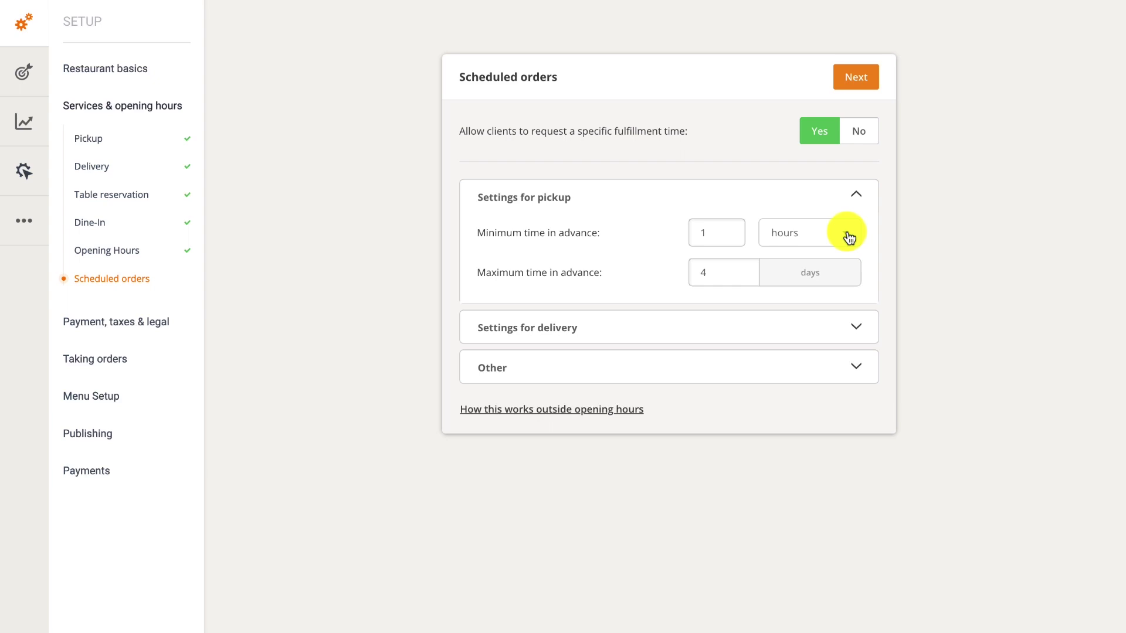
pyautogui.click(720, 268)
pyautogui.press('BackSpace')
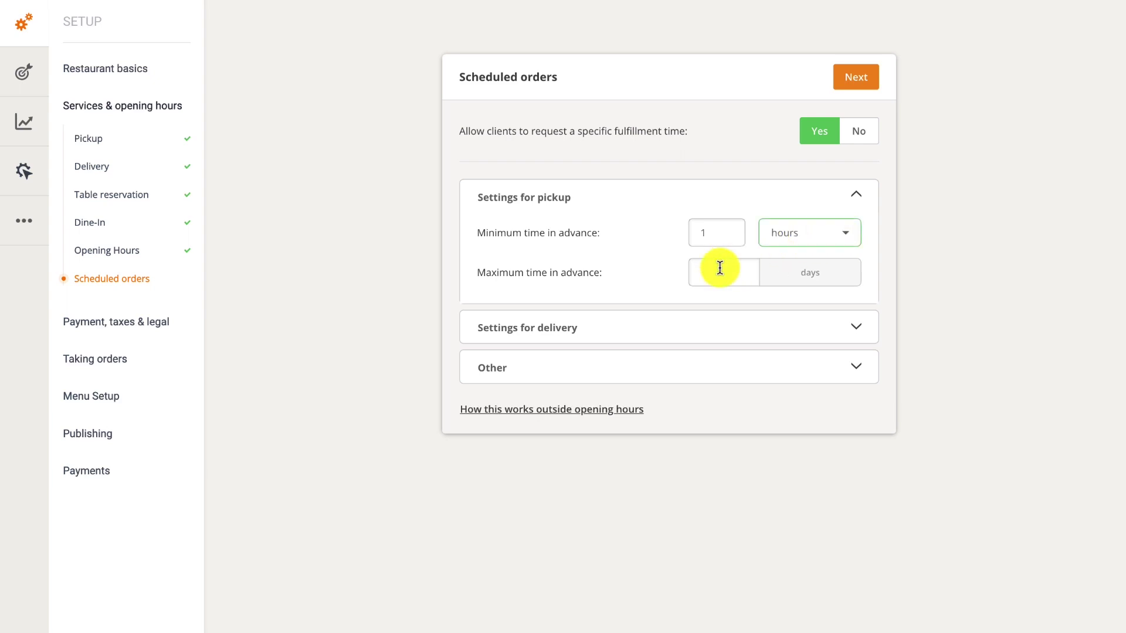
pyautogui.write('3')
# In the scheduled delivery settings, set the minimum time in advance to 60 minutes and the maximum to 3 days
pyautogui.click(844, 327)
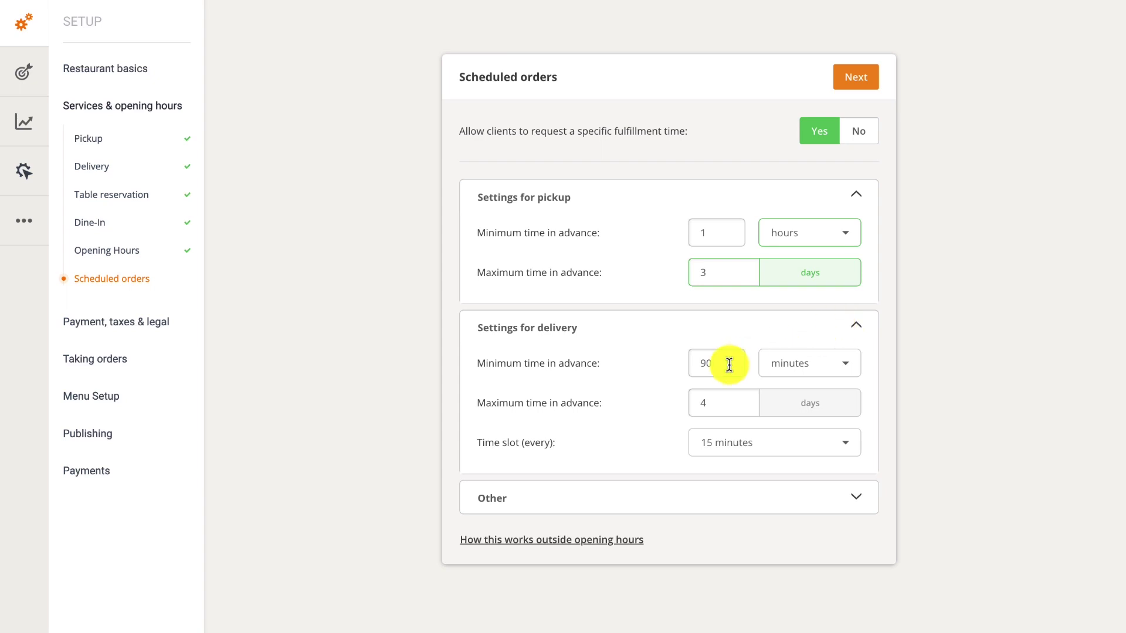
pyautogui.moveTo(729, 364); pyautogui.dragTo(673, 366)
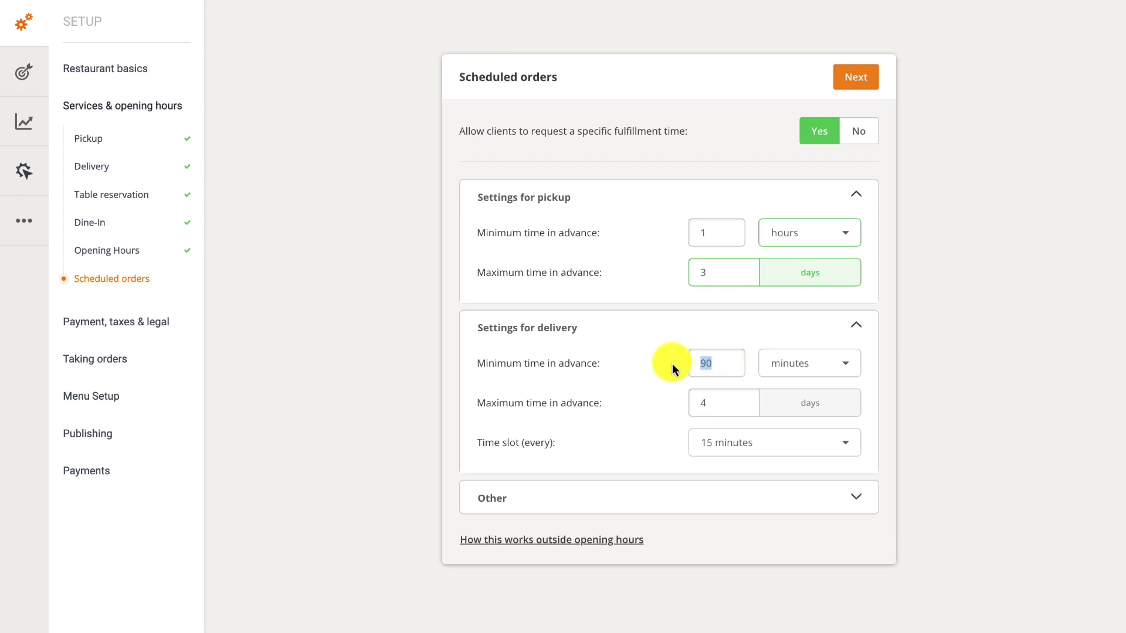
pyautogui.write('60')
pyautogui.click(711, 406)
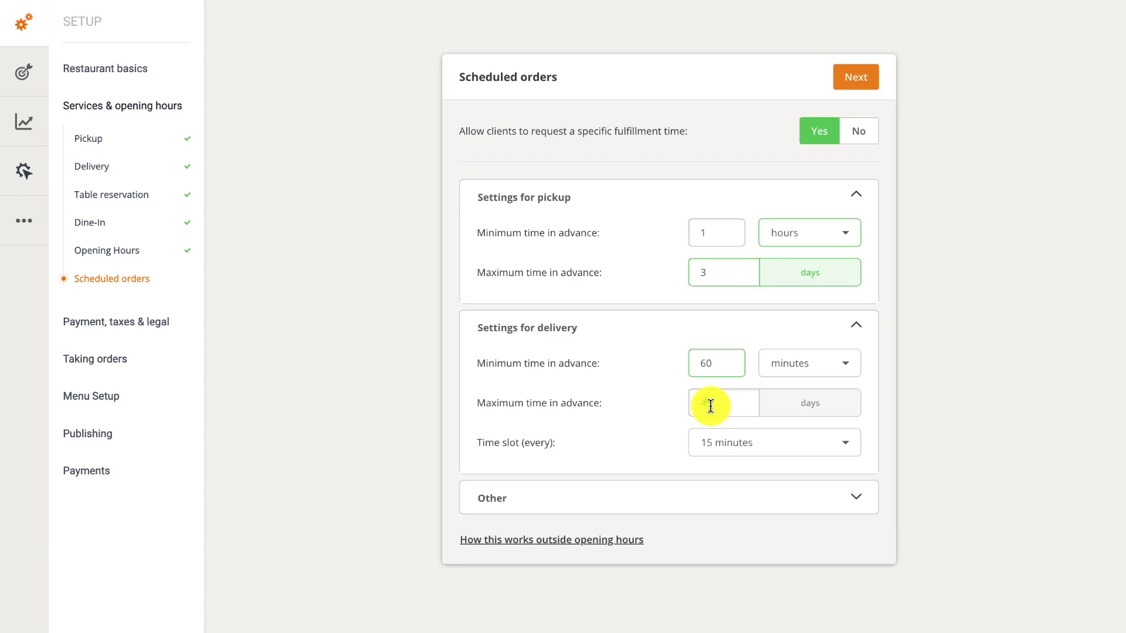
pyautogui.press('BackSpace')
pyautogui.write('3')
# Review the available delivery time slot intervals and choose 15 minutes
pyautogui.click(854, 447)
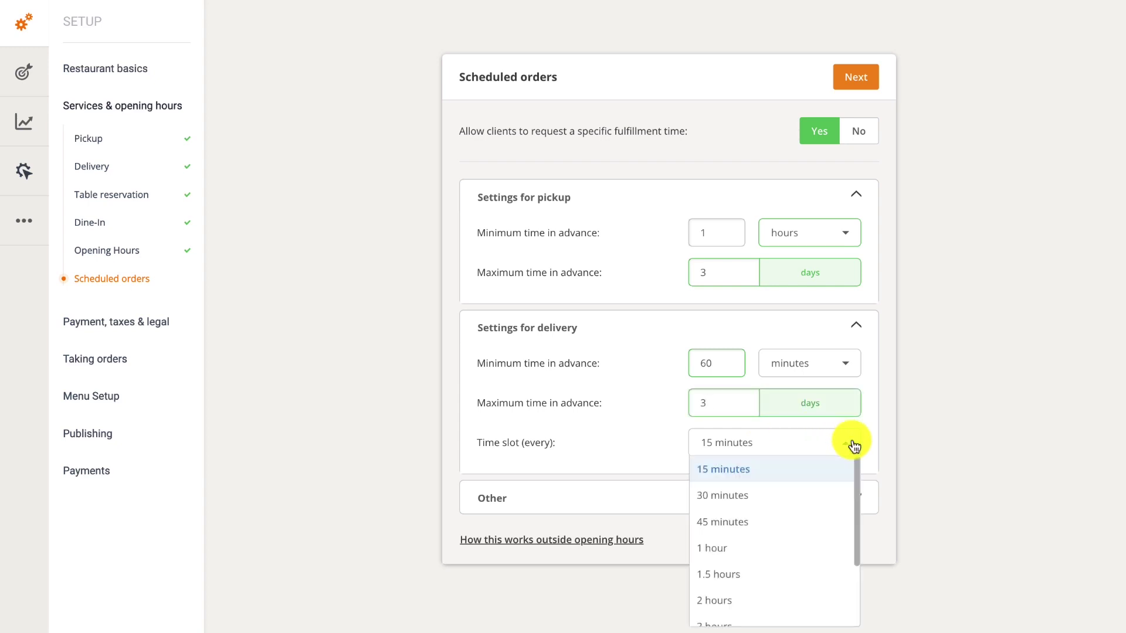
pyautogui.scroll(-3, 854, 447)
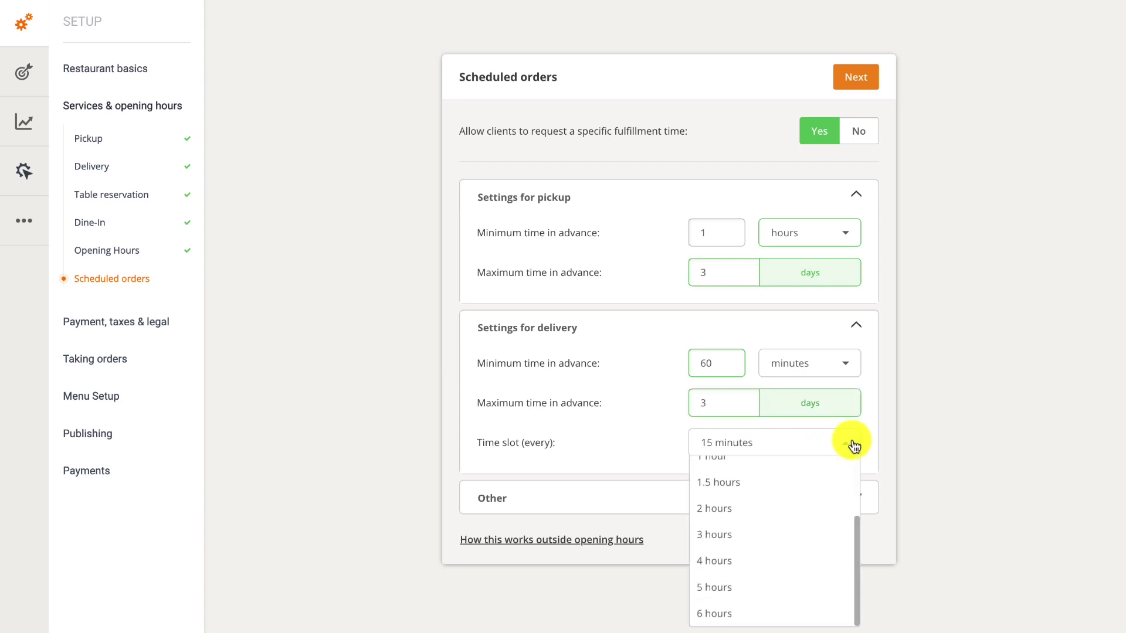
pyautogui.scroll(3, 853, 447)
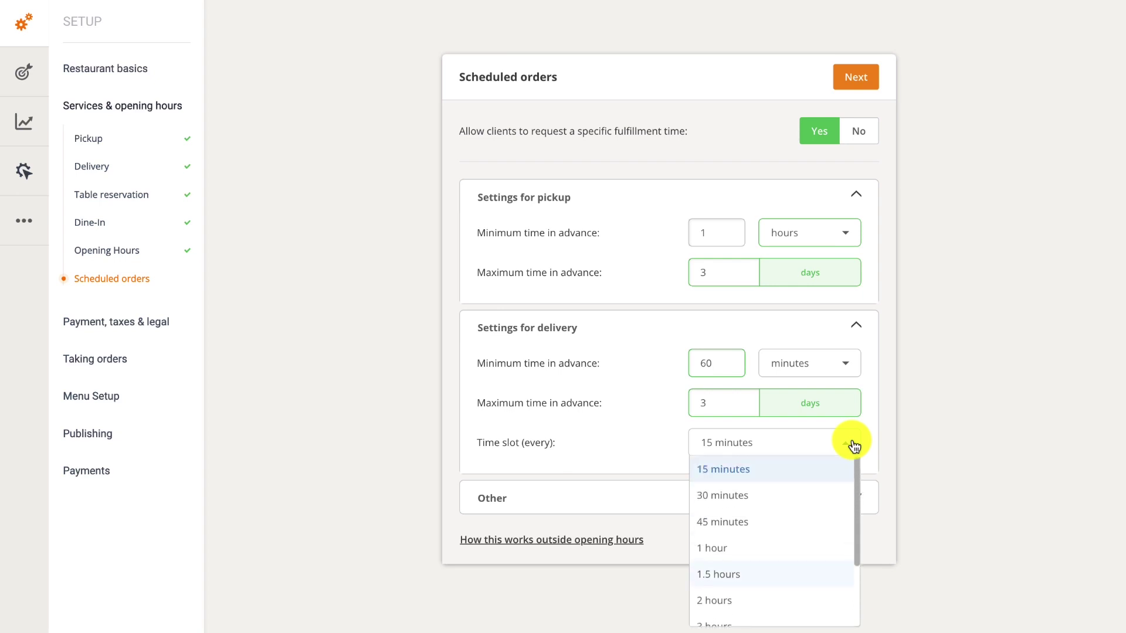
pyautogui.click(815, 475)
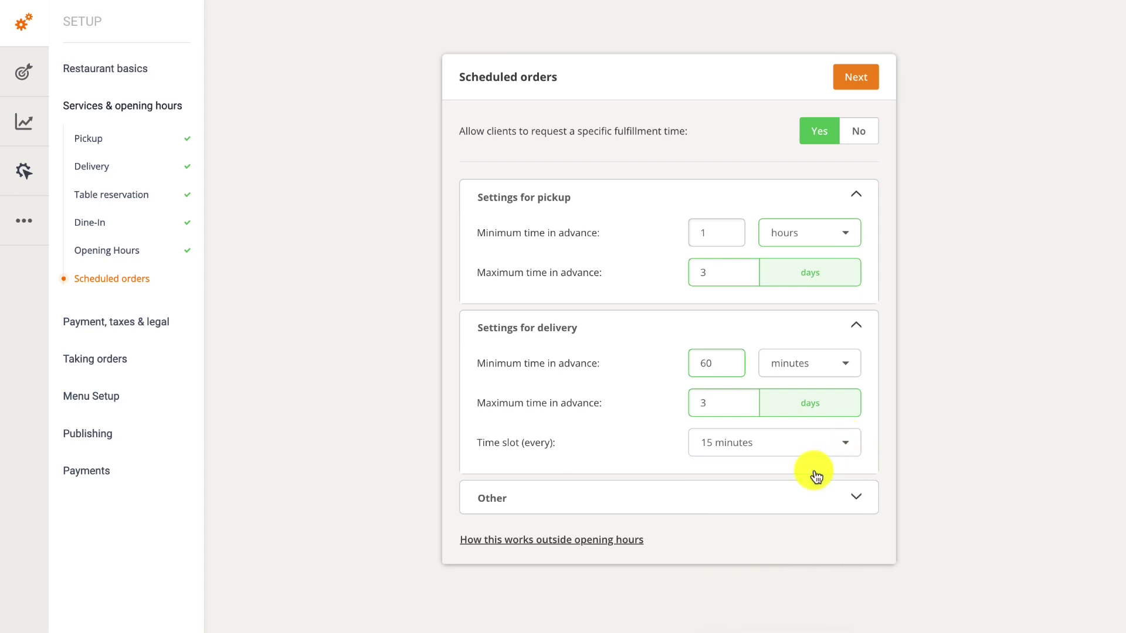
# Switch the Hide "as soon as possible" option on and back off, and proceed past the scheduled orders settings
pyautogui.click(867, 496)
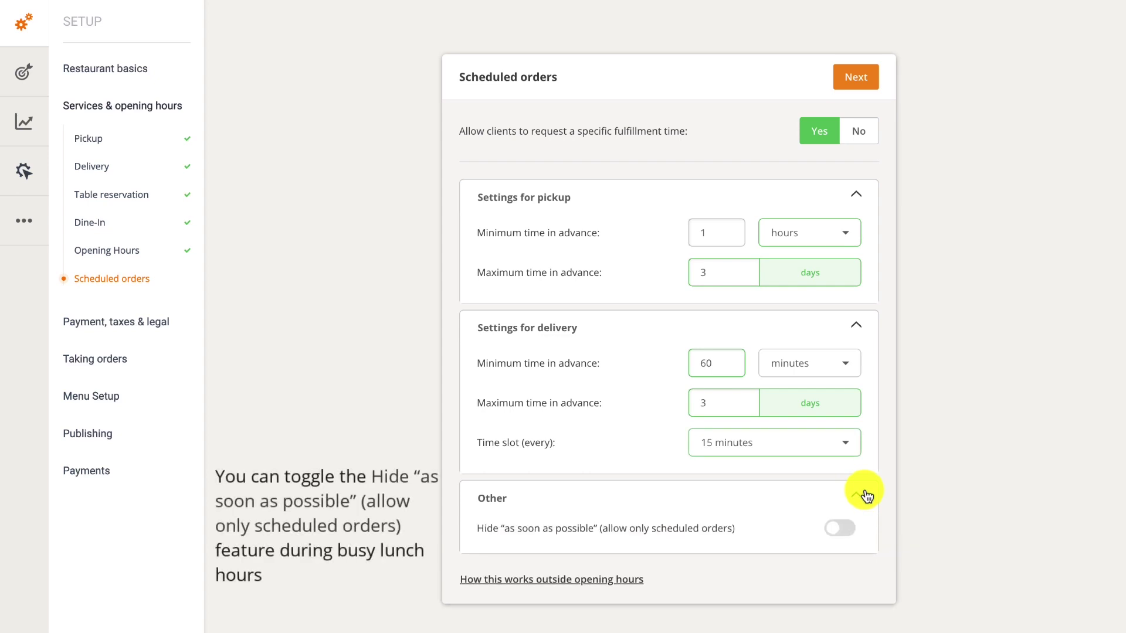
pyautogui.click(833, 531)
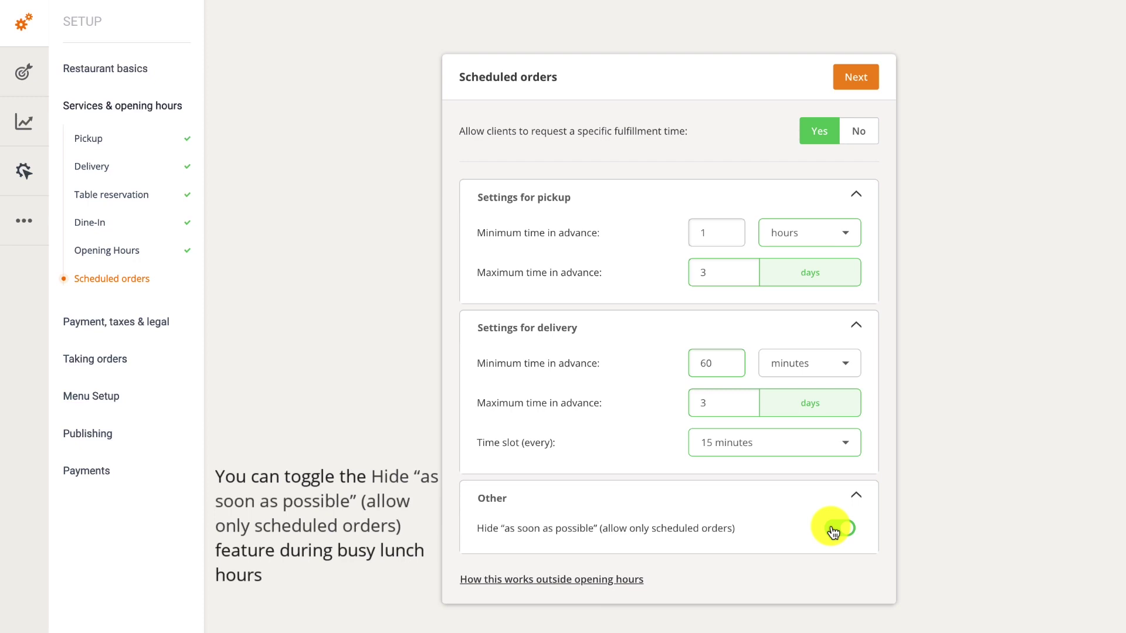
pyautogui.click(842, 530)
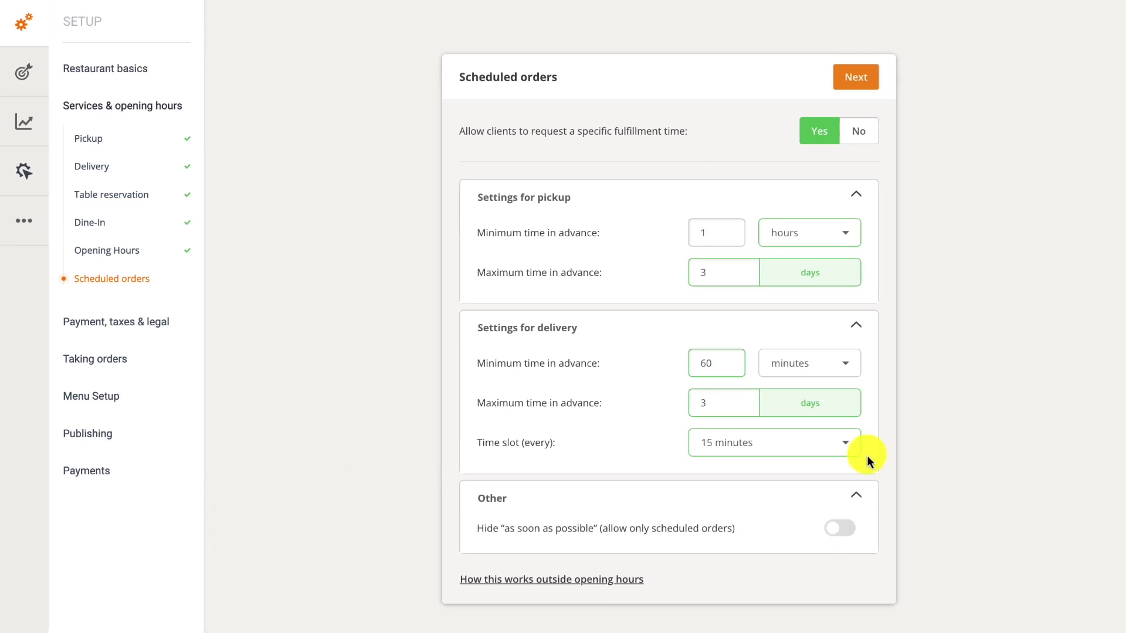
pyautogui.click(871, 70)
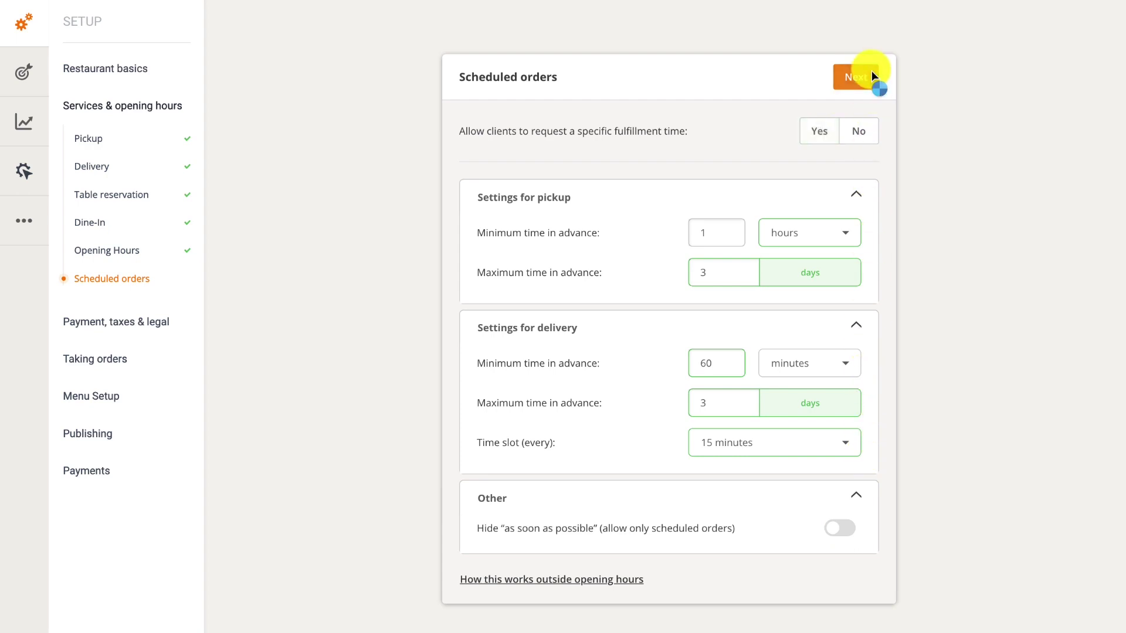